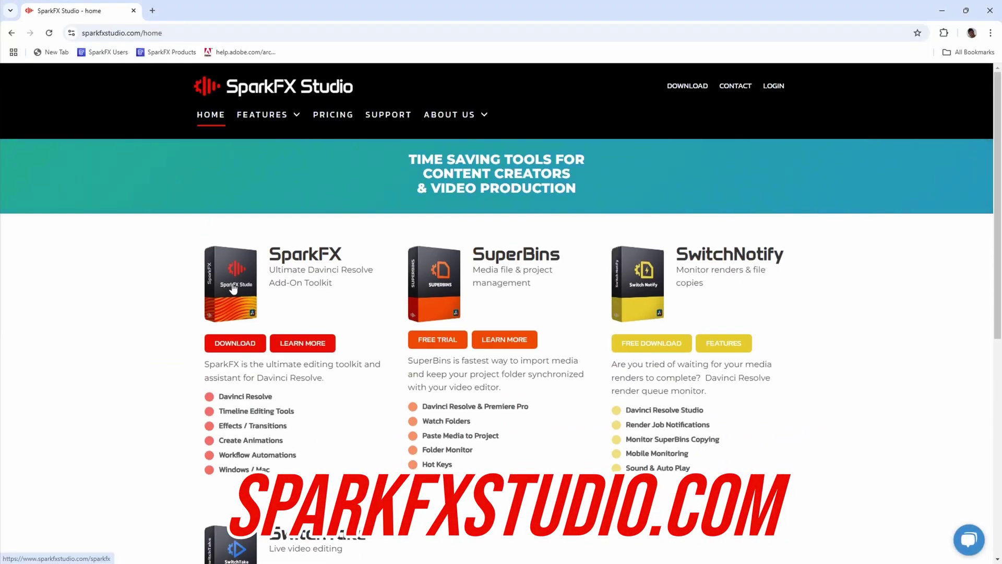
Open the SparkFX product page from the SparkFX Studio website.
{"action": "left_click", "coordinate": [233, 289]}
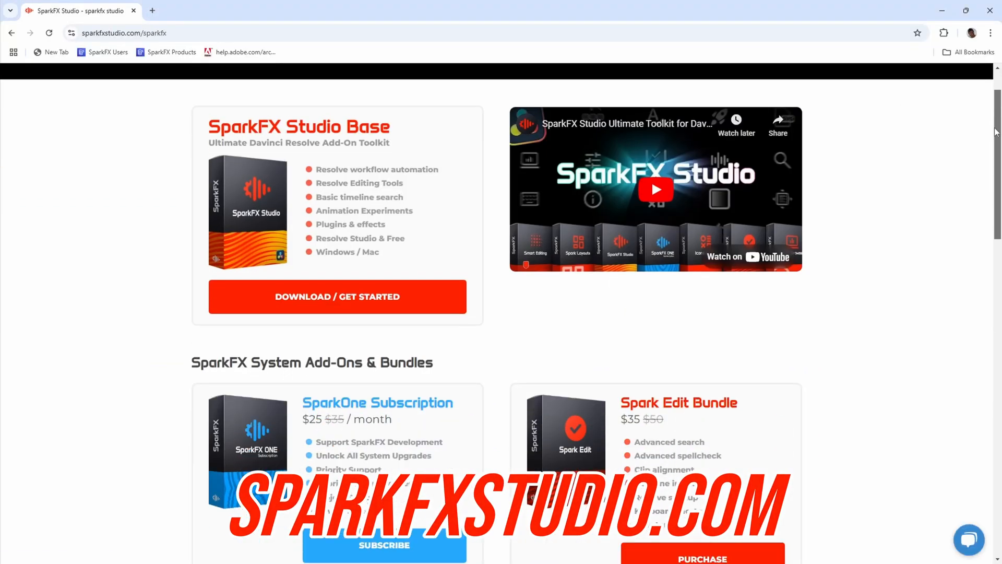
{"action": "scroll", "coordinate": [862, 313], "scroll_direction": "down", "scroll_amount": 8}
{"action": "scroll", "coordinate": [976, 136], "scroll_direction": "up", "scroll_amount": 5}
{"action": "scroll", "coordinate": [976, 136], "scroll_direction": "up", "scroll_amount": 5}
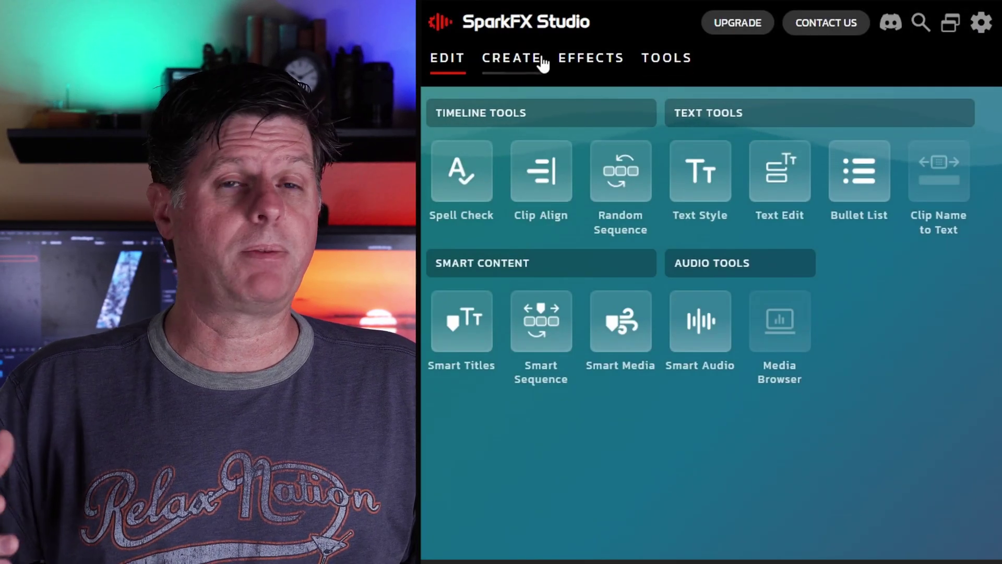
Show the Spark Parallelogram effect's details from the Create > Effects catalogue.
{"action": "left_click", "coordinate": [512, 57]}
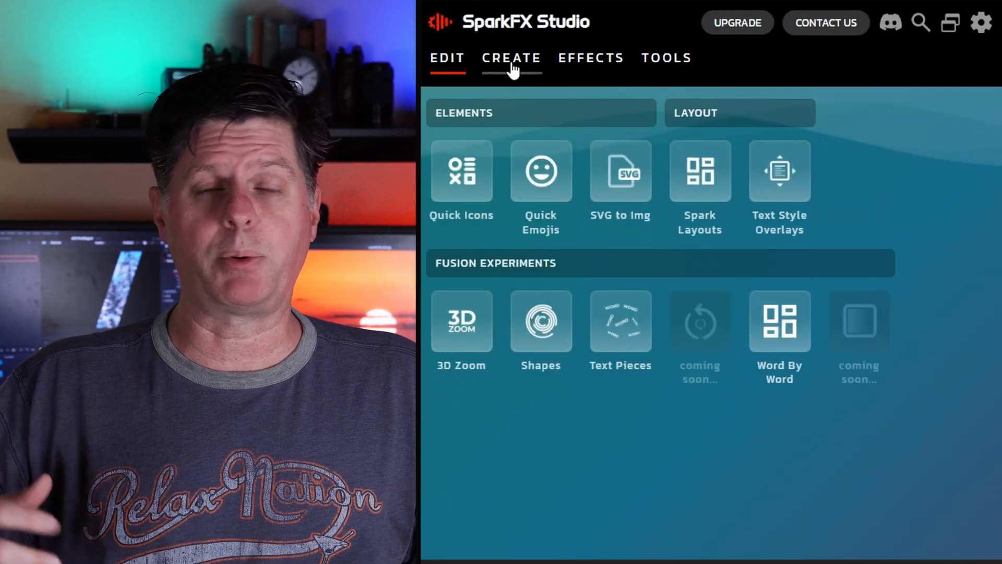
{"action": "left_click", "coordinate": [591, 58]}
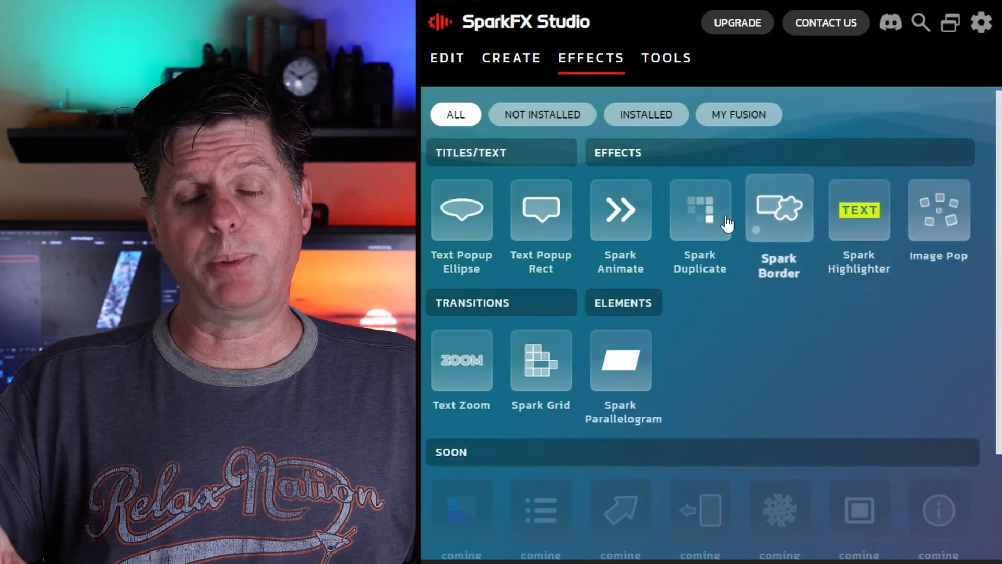
{"action": "left_click", "coordinate": [622, 378]}
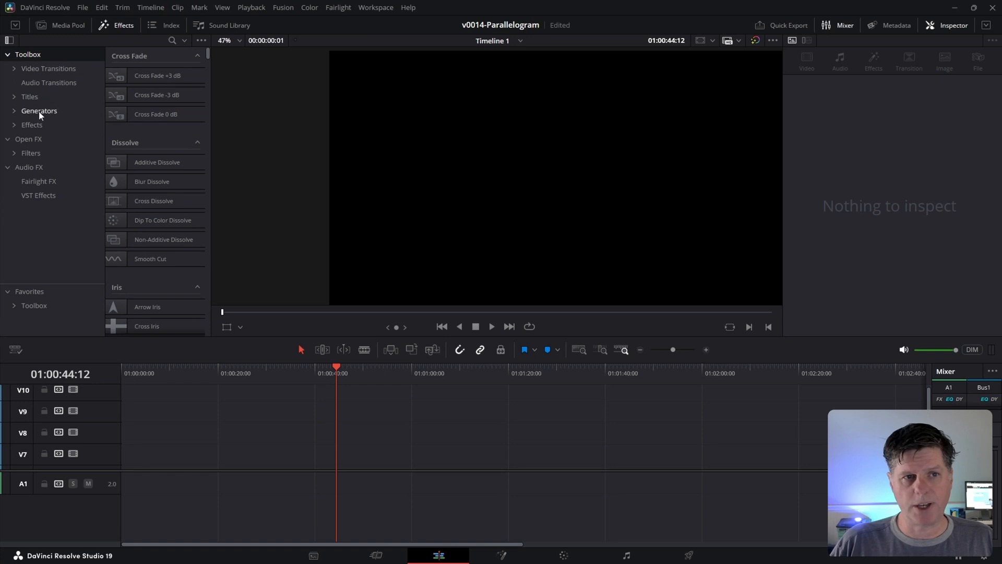
Place the SparkParallelogram generator from Generators > SparkFX > Elements onto track V7.
{"action": "left_click", "coordinate": [13, 110]}
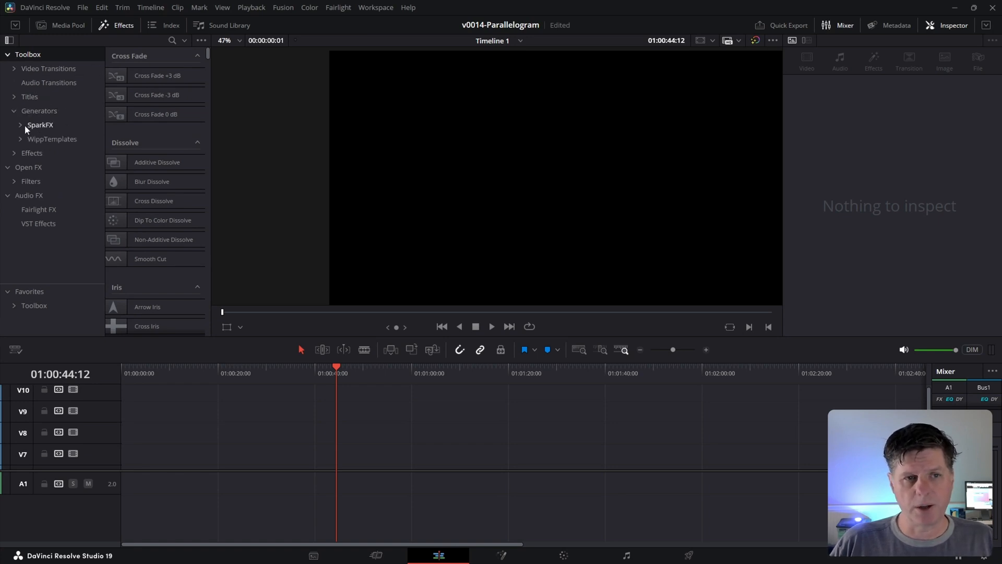
{"action": "left_click", "coordinate": [21, 125]}
{"action": "left_click", "coordinate": [49, 138]}
{"action": "left_click", "coordinate": [151, 97]}
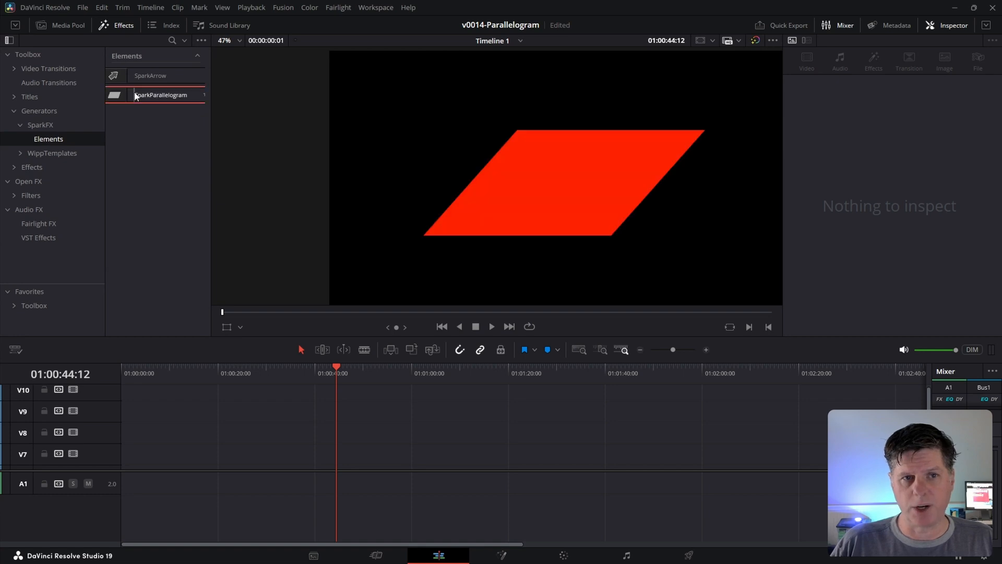
{"action": "mouse_move", "coordinate": [135, 96]}
{"action": "left_mouse_down"}
{"action": "mouse_move", "coordinate": [368, 458]}
{"action": "mouse_move", "coordinate": [416, 458]}
{"action": "left_mouse_up"}
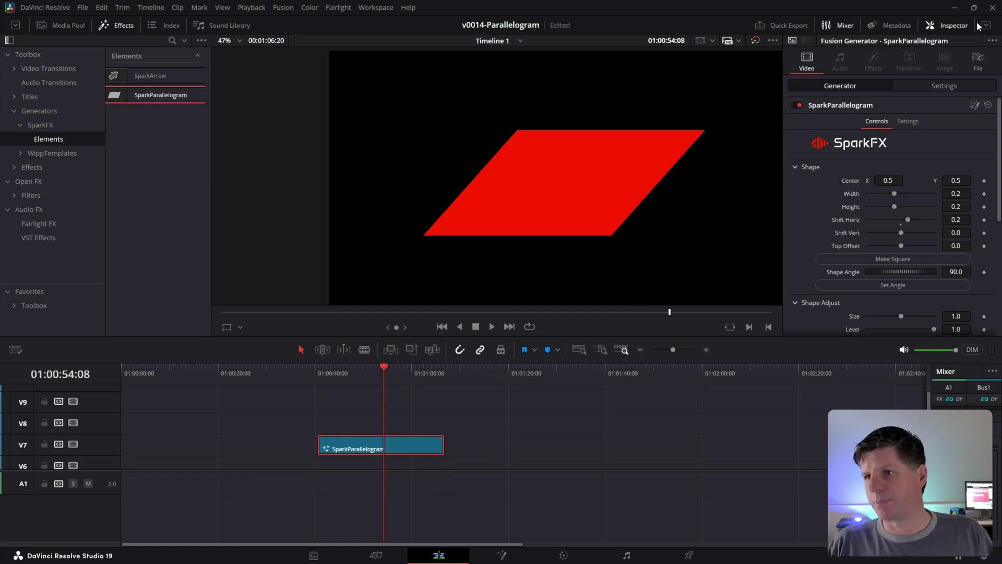
Reset Shift Horiz, Shift Vert and Top Offset, make the shape square, then apply a 130.43 shape angle.
{"action": "left_click", "coordinate": [986, 26]}
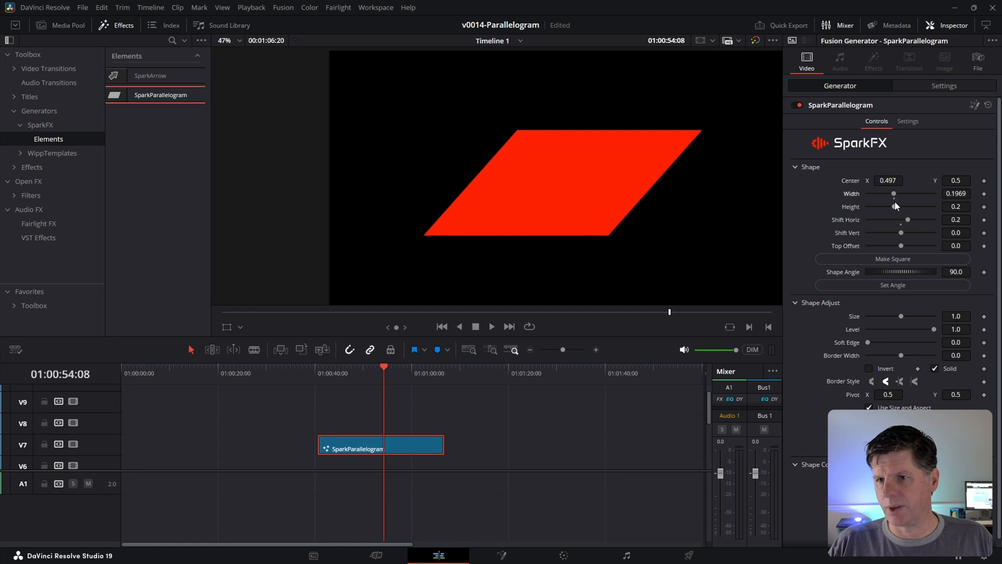
{"action": "mouse_move", "coordinate": [896, 206]}
{"action": "left_mouse_down"}
{"action": "mouse_move", "coordinate": [906, 232]}
{"action": "mouse_move", "coordinate": [919, 233]}
{"action": "mouse_move", "coordinate": [899, 233]}
{"action": "mouse_move", "coordinate": [909, 220]}
{"action": "mouse_move", "coordinate": [897, 245]}
{"action": "mouse_move", "coordinate": [913, 246]}
{"action": "mouse_move", "coordinate": [907, 233]}
{"action": "left_mouse_up"}
{"action": "double_click", "coordinate": [903, 220]}
{"action": "double_click", "coordinate": [923, 233]}
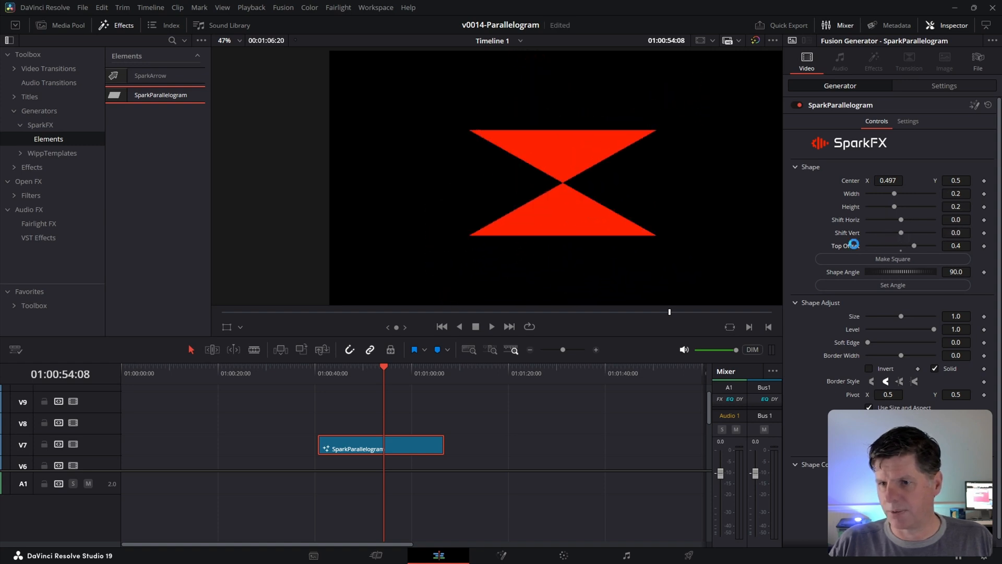
{"action": "double_click", "coordinate": [894, 246]}
{"action": "left_click", "coordinate": [892, 258]}
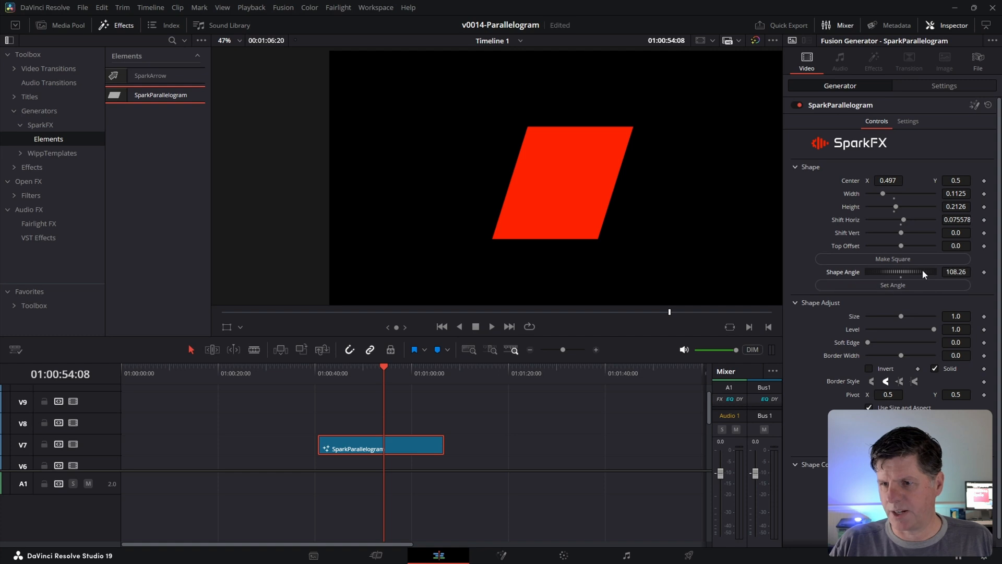
{"action": "left_click", "coordinate": [913, 286]}
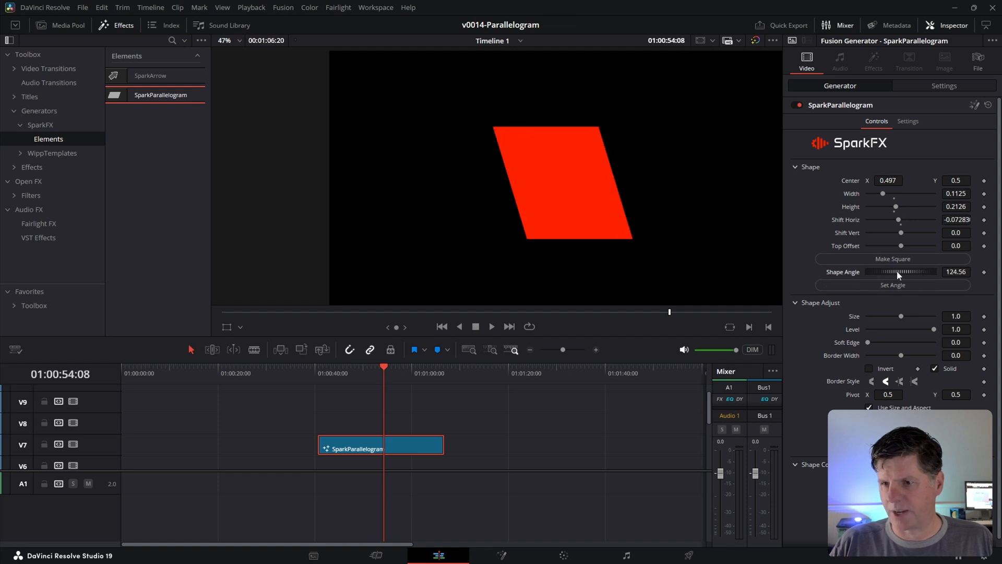
Experiment with the shape's angle, size, level, invert and solid-to-outline border settings.
{"action": "left_click", "coordinate": [903, 286]}
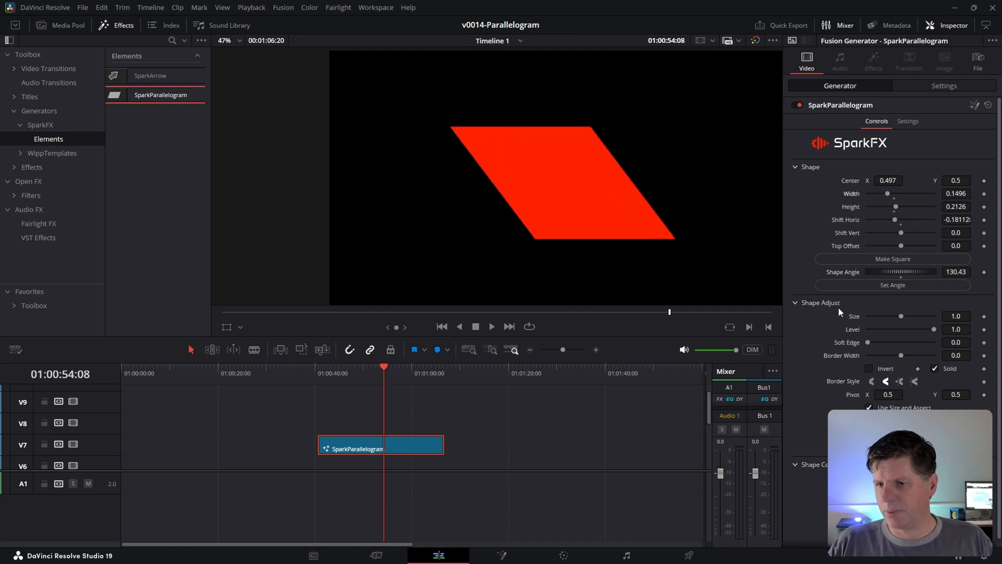
{"action": "mouse_move", "coordinate": [901, 317]}
{"action": "left_mouse_down"}
{"action": "mouse_move", "coordinate": [881, 342]}
{"action": "mouse_move", "coordinate": [867, 342]}
{"action": "left_mouse_up"}
{"action": "double_click", "coordinate": [896, 328]}
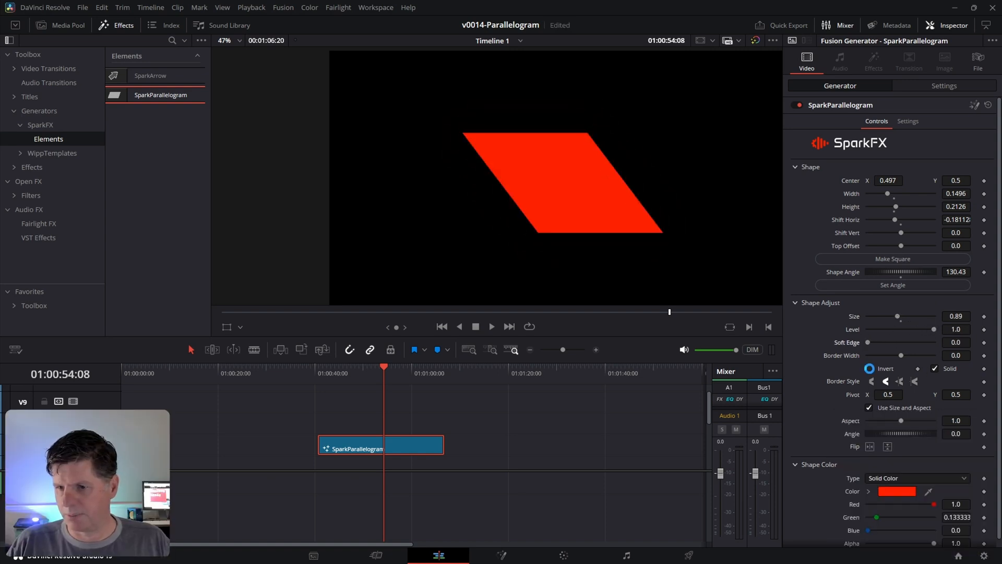
{"action": "left_click", "coordinate": [870, 369]}
{"action": "left_click", "coordinate": [870, 369]}
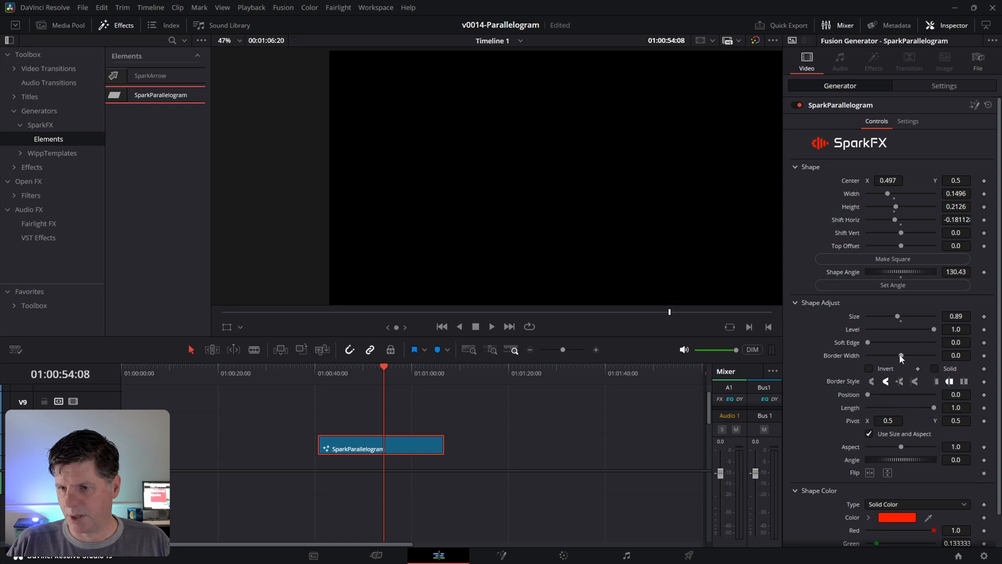
{"action": "left_click_drag", "start_coordinate": [900, 355], "coordinate": [908, 355]}
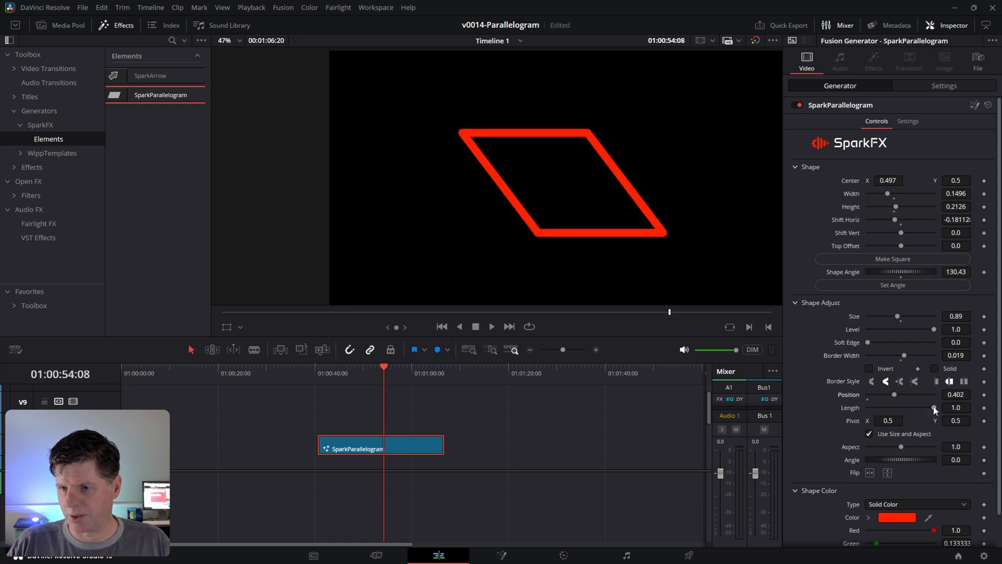
Shorten the outline, pick a yellow colour, then reset all generator settings to defaults.
{"action": "left_click_drag", "start_coordinate": [934, 408], "coordinate": [898, 406]}
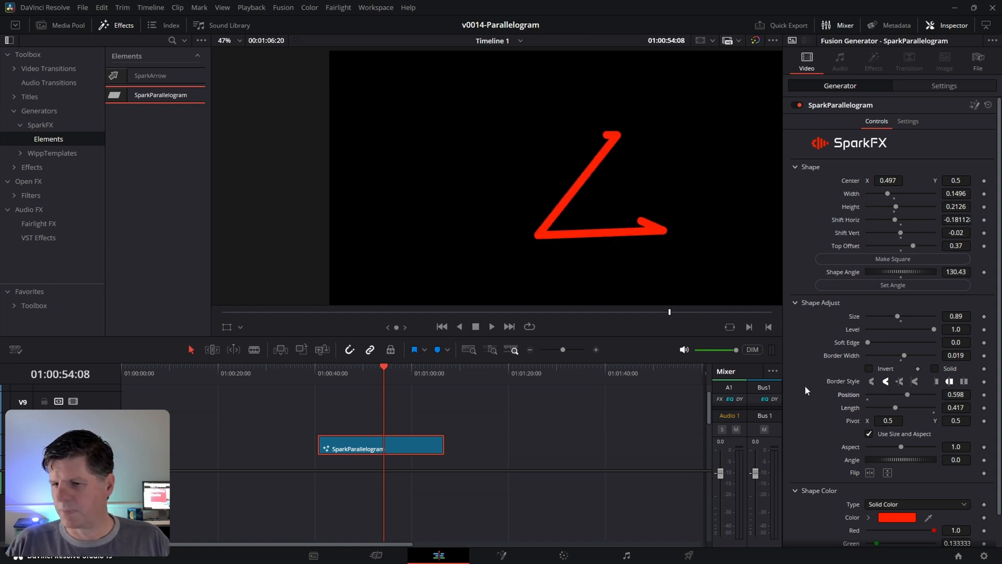
{"action": "scroll", "coordinate": [879, 491], "scroll_direction": "down", "scroll_amount": 1}
{"action": "left_click", "coordinate": [906, 487]}
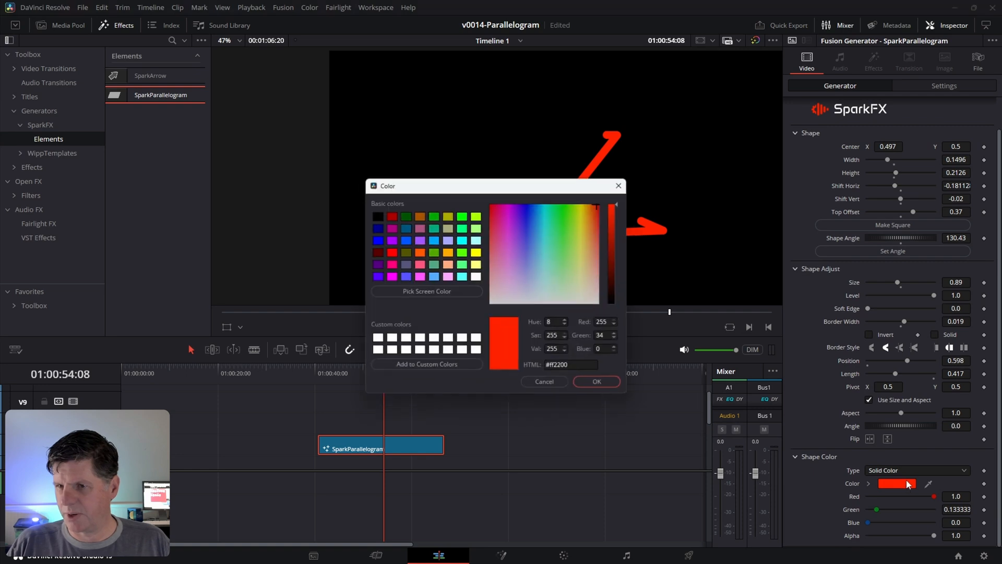
{"action": "left_click", "coordinate": [602, 386]}
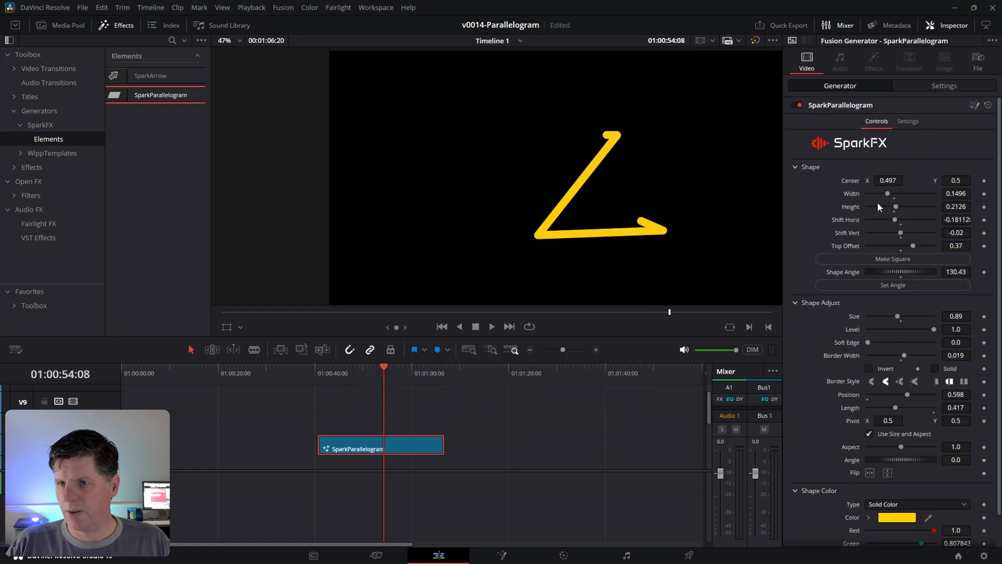
{"action": "left_click", "coordinate": [988, 106]}
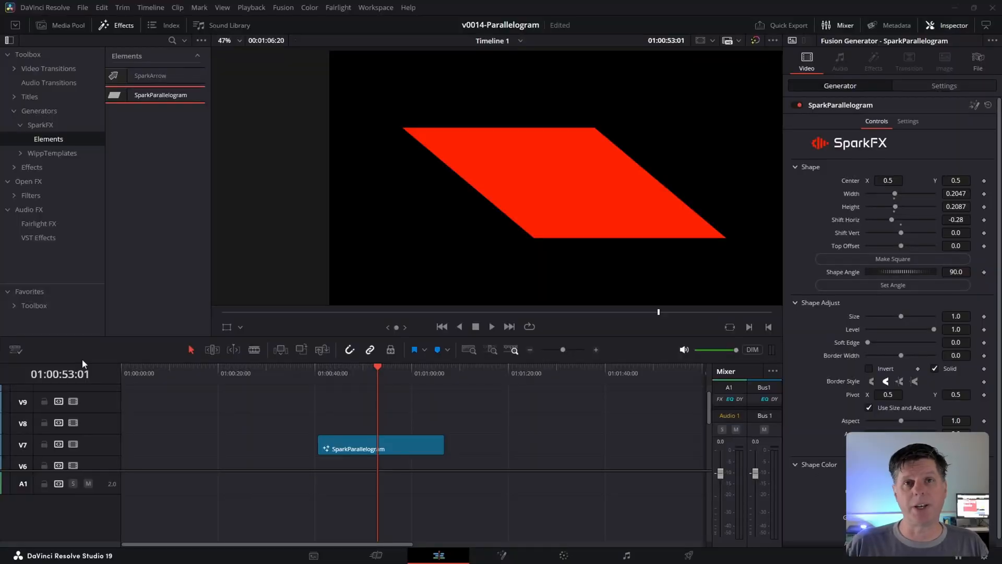
Place the flowers image on V8 above the parallelogram and line both clips up to the same length.
{"action": "left_click", "coordinate": [74, 27]}
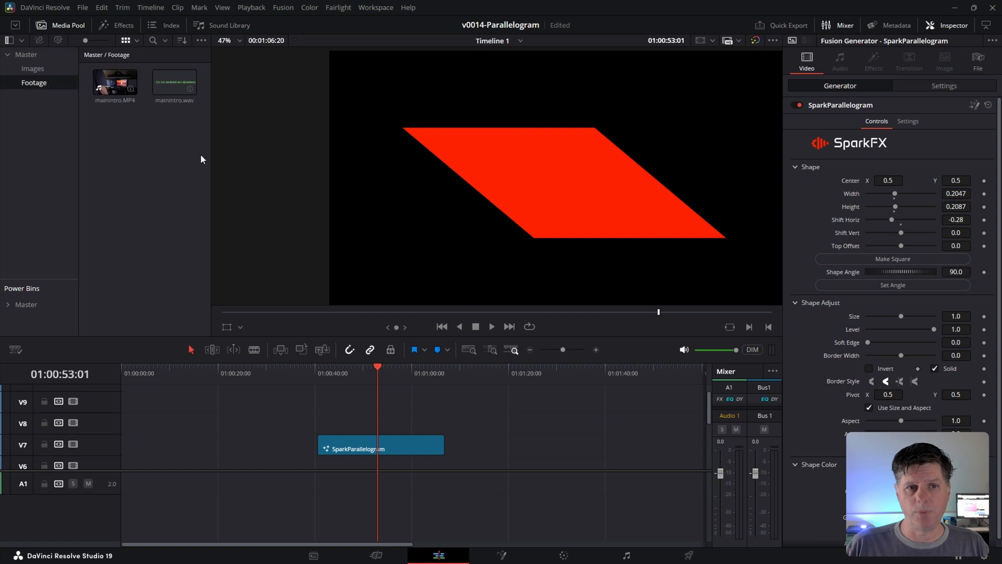
{"action": "left_click", "coordinate": [30, 70]}
{"action": "left_click_drag", "start_coordinate": [174, 82], "coordinate": [337, 427]}
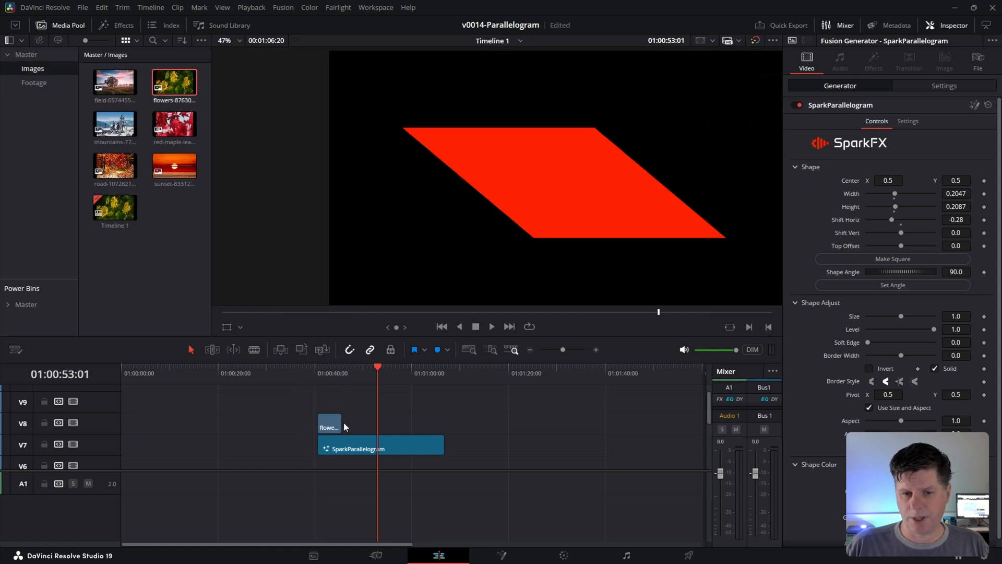
{"action": "left_click_drag", "start_coordinate": [342, 427], "coordinate": [443, 427]}
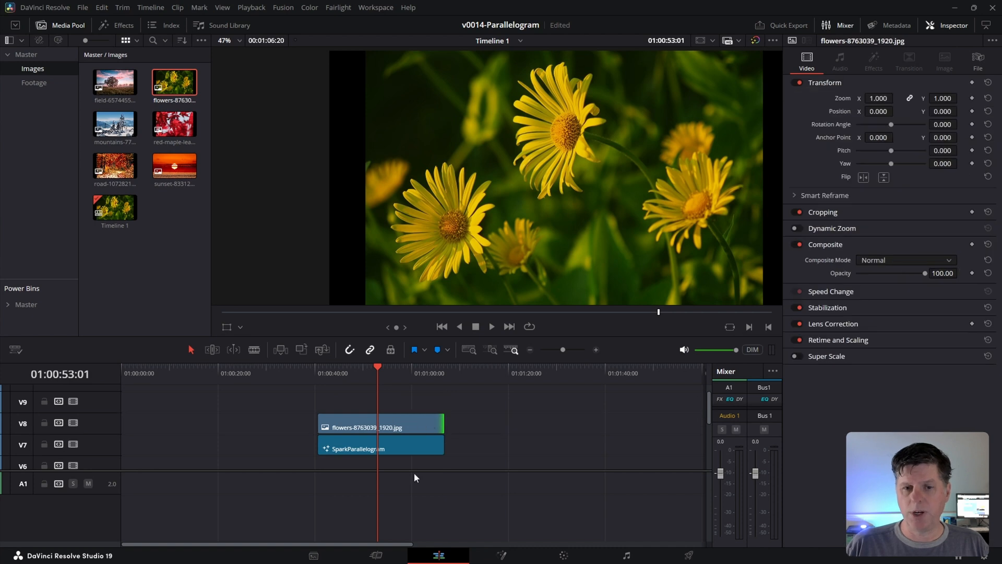
{"action": "left_click_drag", "start_coordinate": [390, 449], "coordinate": [501, 449]}
{"action": "left_click", "coordinate": [505, 373]}
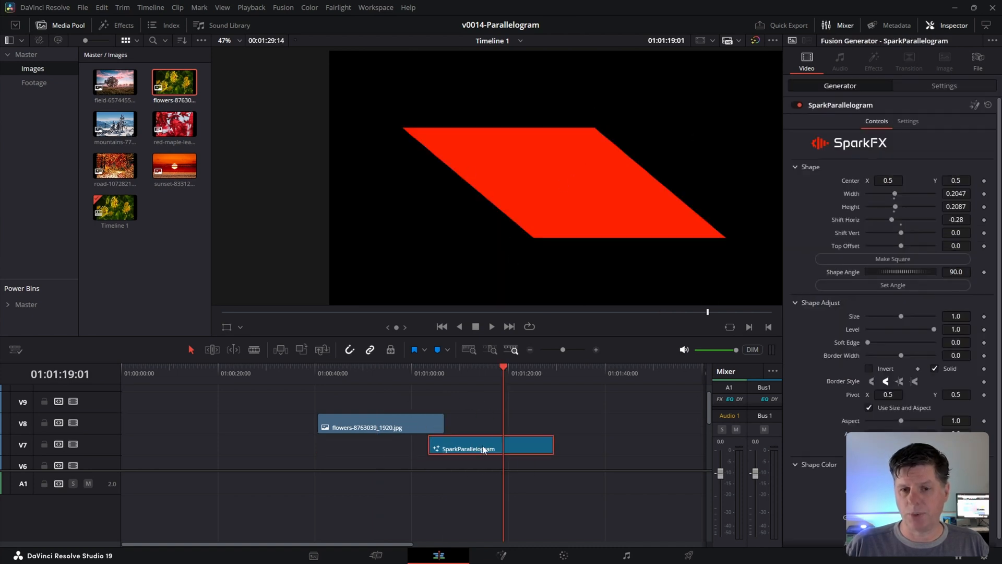
{"action": "left_click_drag", "start_coordinate": [483, 449], "coordinate": [372, 448]}
{"action": "left_click", "coordinate": [381, 374]}
{"action": "left_click", "coordinate": [381, 427]}
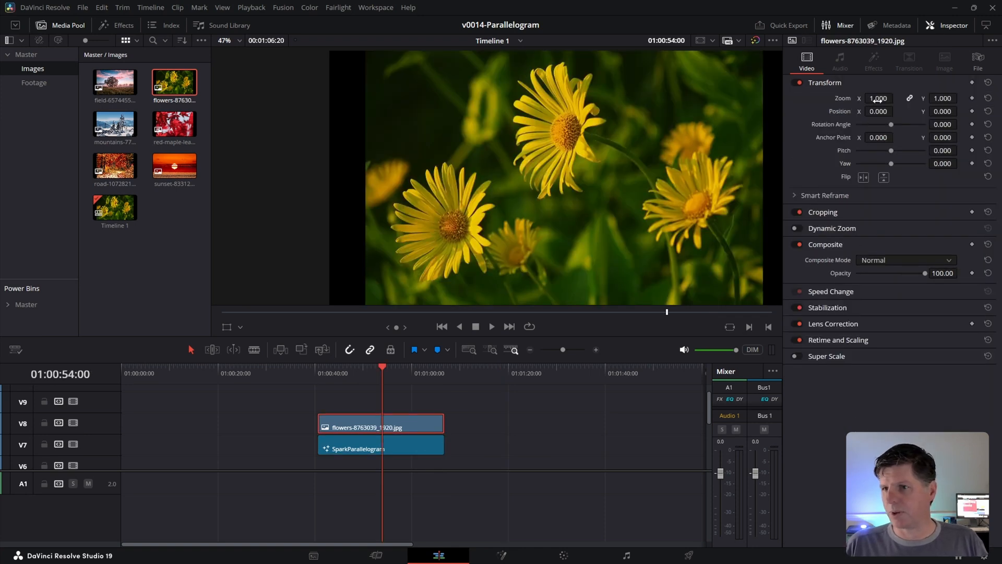
Zoom the flowers image to 1.24 and set its composite mode to Foreground.
{"action": "left_click_drag", "start_coordinate": [878, 98], "coordinate": [908, 98]}
{"action": "scroll", "coordinate": [648, 158], "scroll_direction": "down", "scroll_amount": 2}
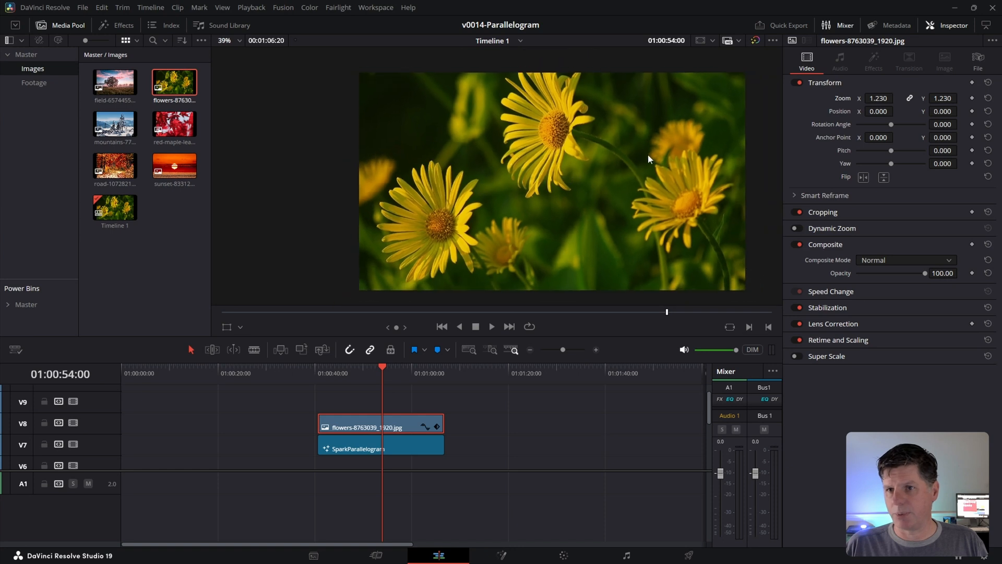
{"action": "left_click_drag", "start_coordinate": [846, 99], "coordinate": [849, 100]}
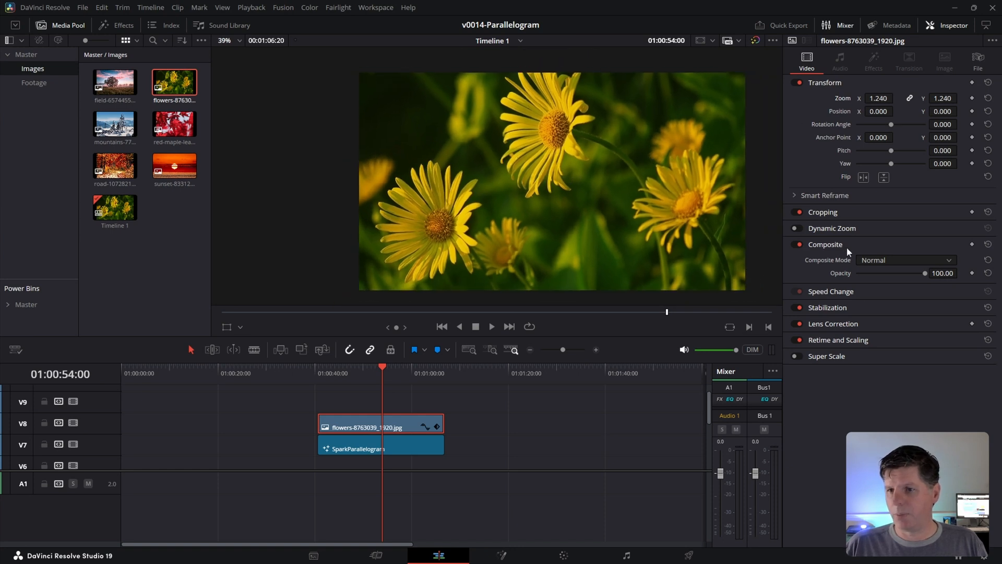
{"action": "left_click", "coordinate": [878, 261]}
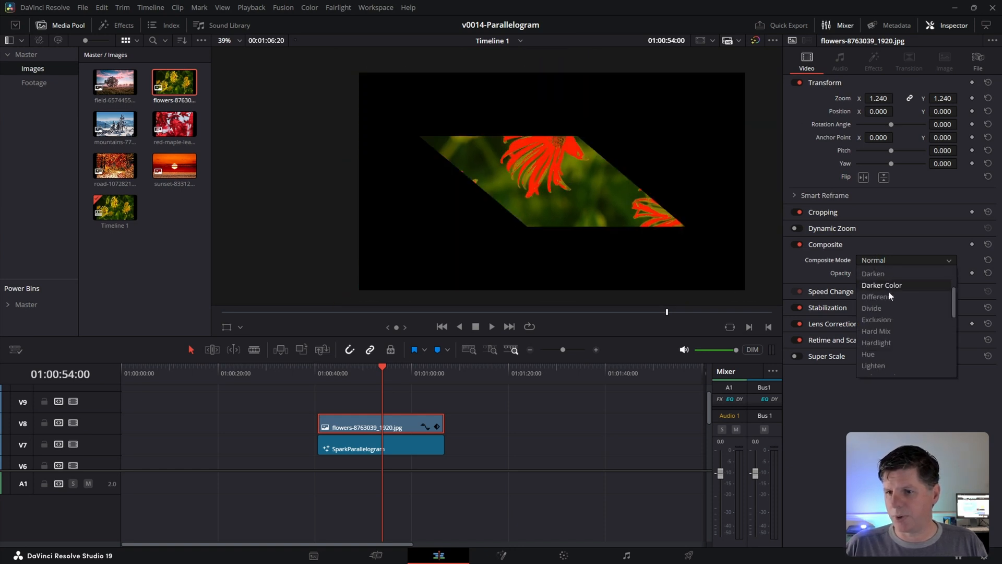
{"action": "scroll", "coordinate": [885, 314], "scroll_direction": "down", "scroll_amount": 5}
{"action": "left_click", "coordinate": [881, 324]}
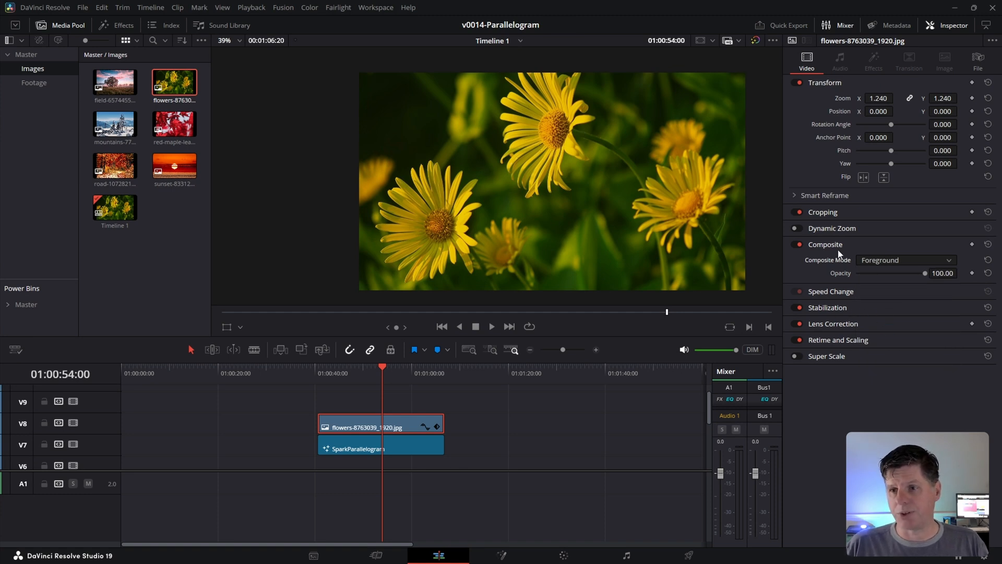
Set the parallelogram clip's composite mode to Alpha and align it under the flowers clip.
{"action": "left_click", "coordinate": [413, 448]}
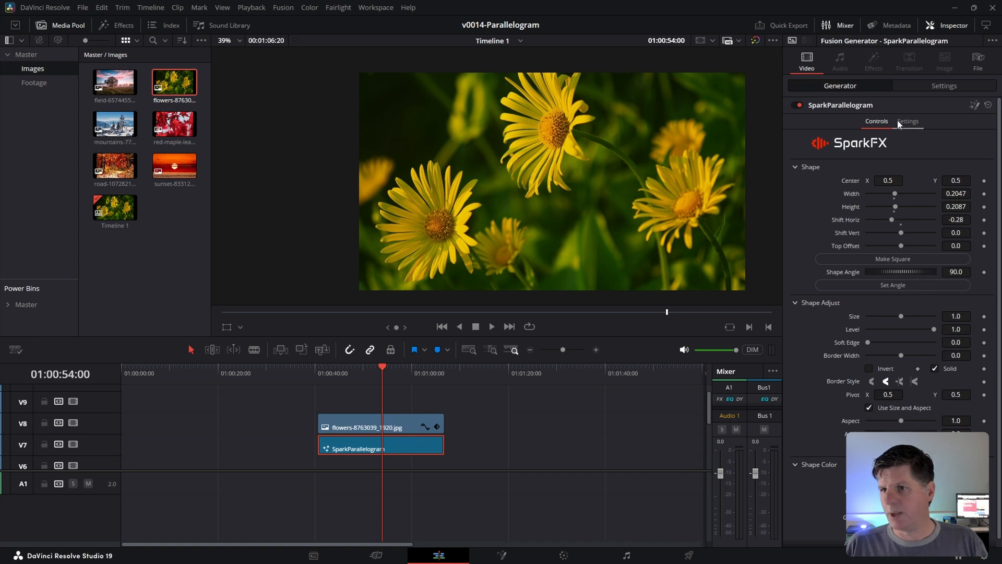
{"action": "left_click", "coordinate": [944, 86]}
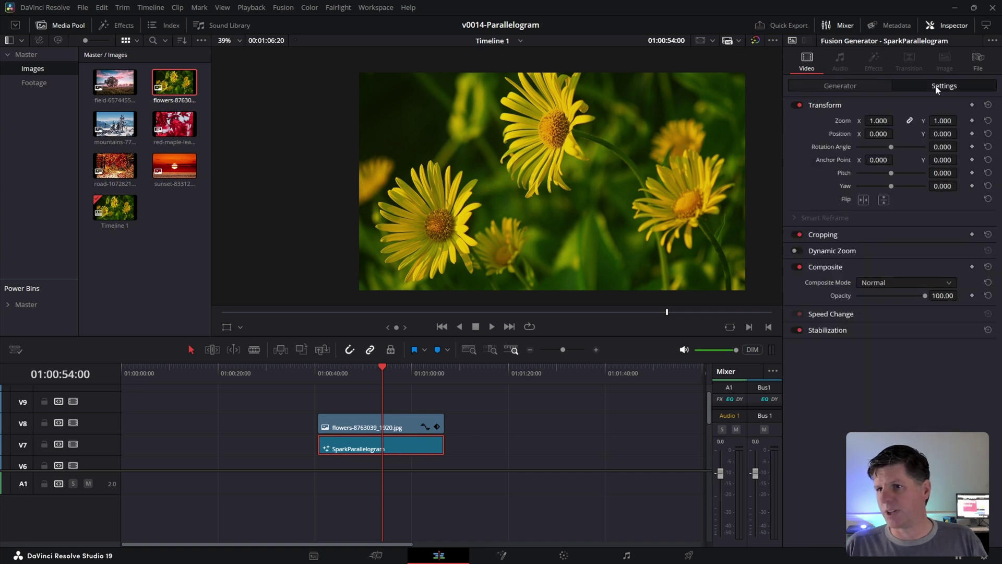
{"action": "left_click", "coordinate": [898, 283]}
{"action": "scroll", "coordinate": [894, 344], "scroll_direction": "down", "scroll_amount": 5}
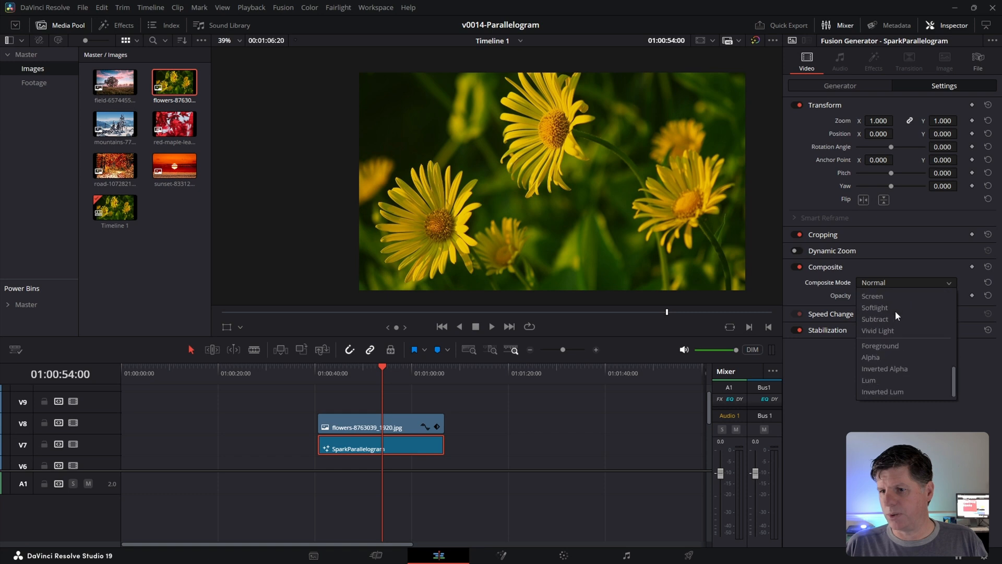
{"action": "left_click", "coordinate": [896, 358]}
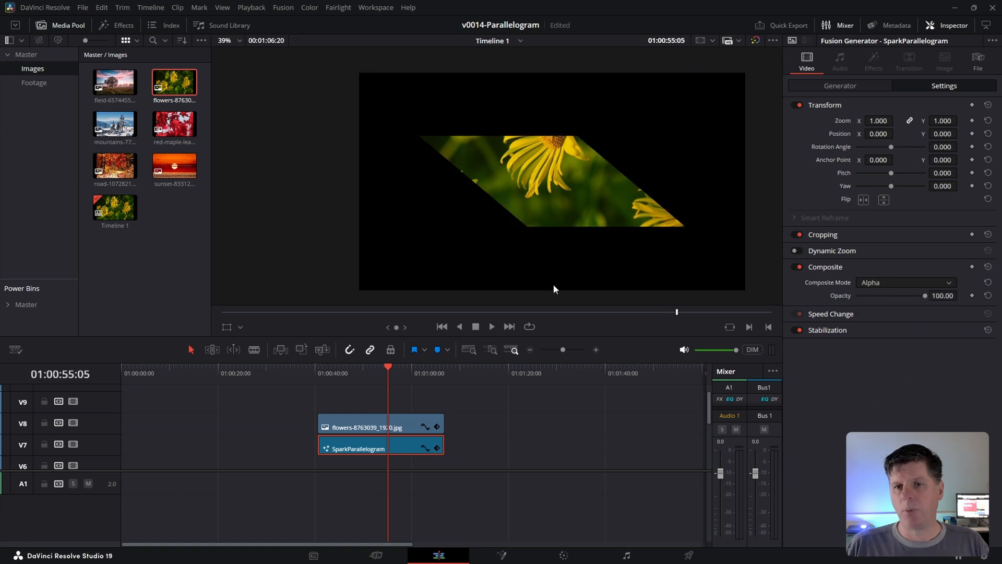
{"action": "mouse_move", "coordinate": [439, 448]}
{"action": "left_mouse_down"}
{"action": "mouse_move", "coordinate": [540, 459]}
{"action": "mouse_move", "coordinate": [532, 449]}
{"action": "mouse_move", "coordinate": [374, 449]}
{"action": "left_mouse_up"}
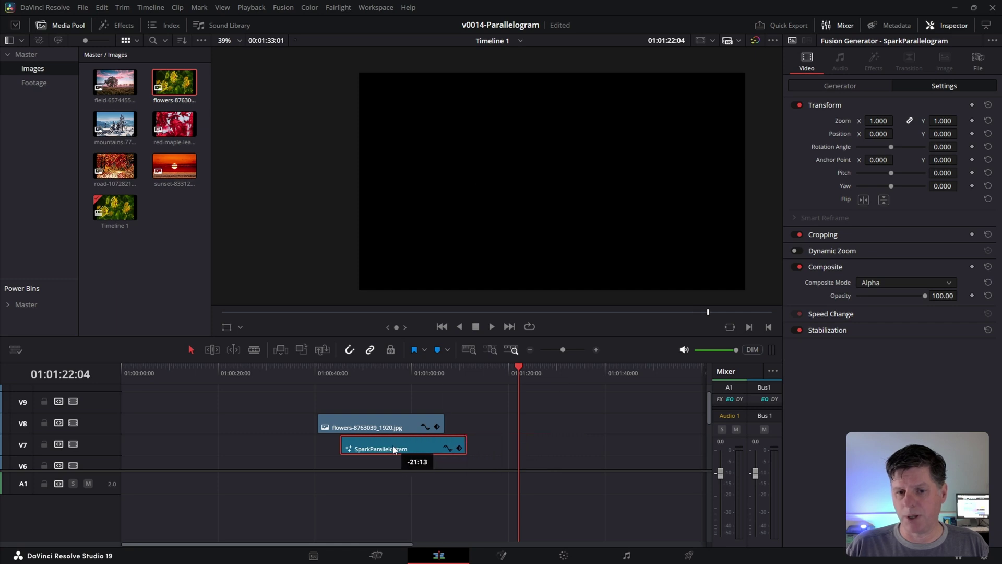
{"action": "left_click", "coordinate": [378, 373]}
{"action": "left_click", "coordinate": [385, 428]}
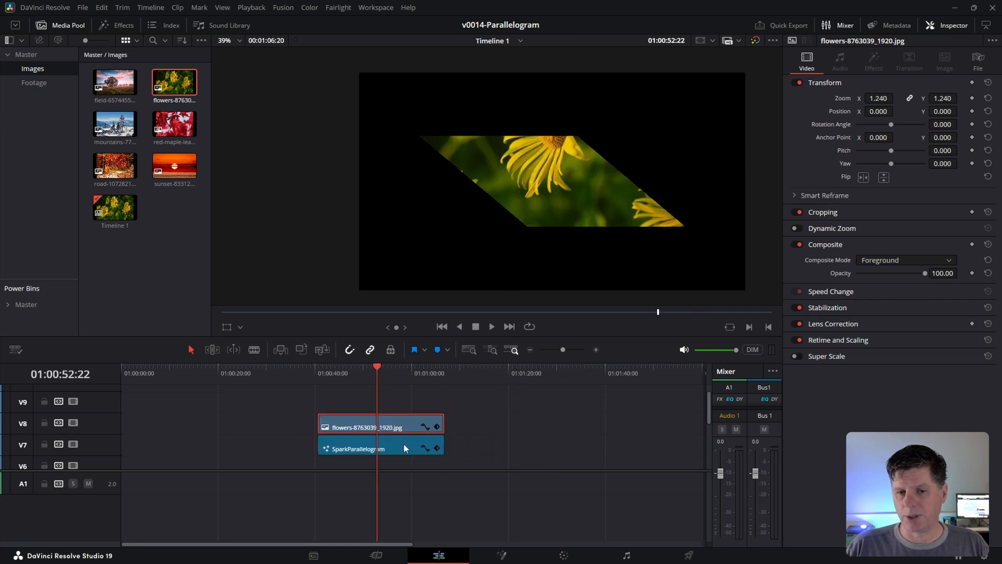
{"action": "left_click", "coordinate": [386, 448]}
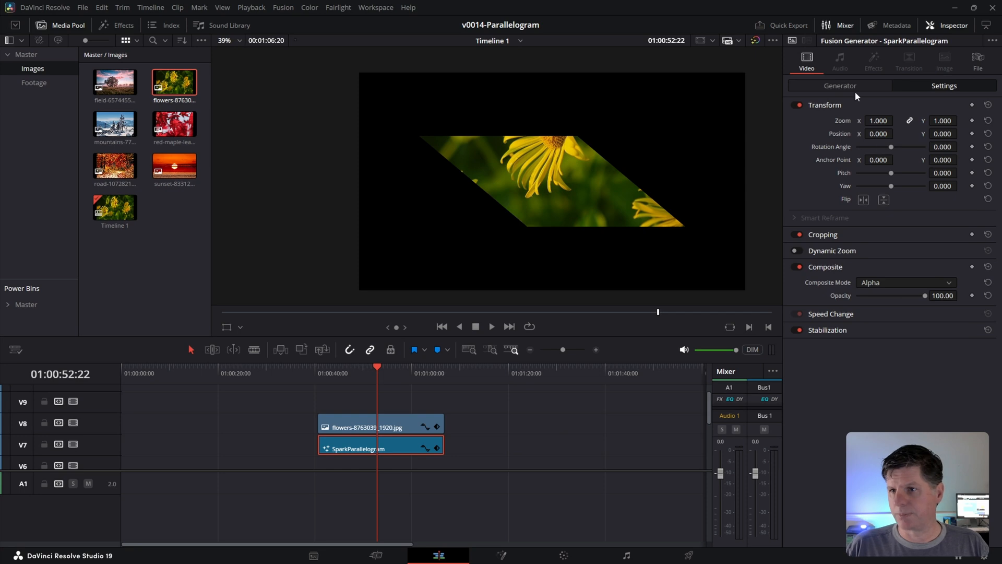
Narrow the parallelogram's width and drag Shift Horiz to 0.21 to reverse its slant.
{"action": "left_click", "coordinate": [840, 85]}
{"action": "left_click_drag", "start_coordinate": [897, 193], "coordinate": [900, 181]}
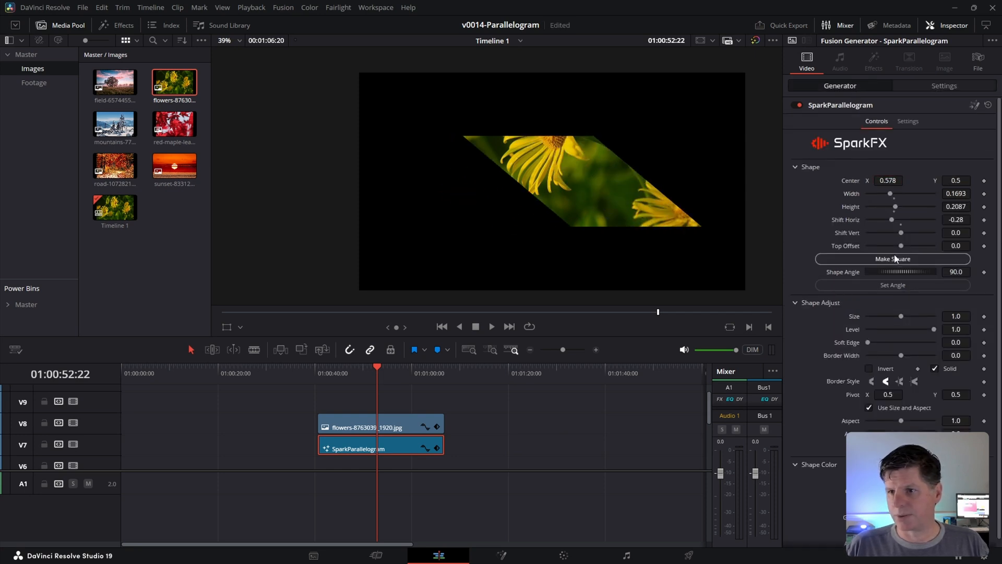
{"action": "mouse_move", "coordinate": [891, 220]}
{"action": "left_mouse_down"}
{"action": "mouse_move", "coordinate": [908, 220]}
{"action": "mouse_move", "coordinate": [883, 193]}
{"action": "mouse_move", "coordinate": [893, 180]}
{"action": "left_mouse_up"}
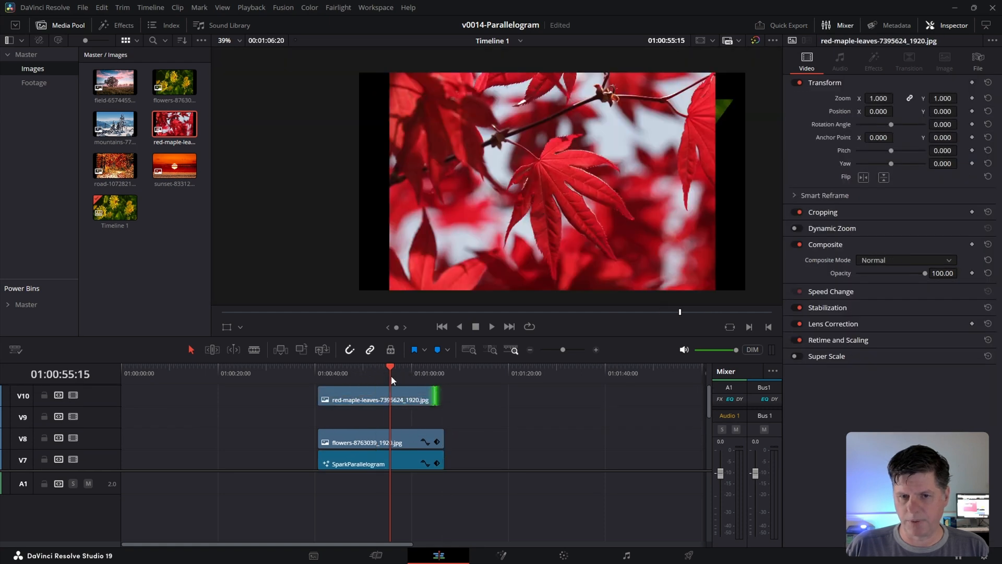
Duplicate the parallelogram onto V9, composite the maple leaves as Foreground, and slide the copy's Center X left.
{"action": "left_click", "coordinate": [392, 464]}
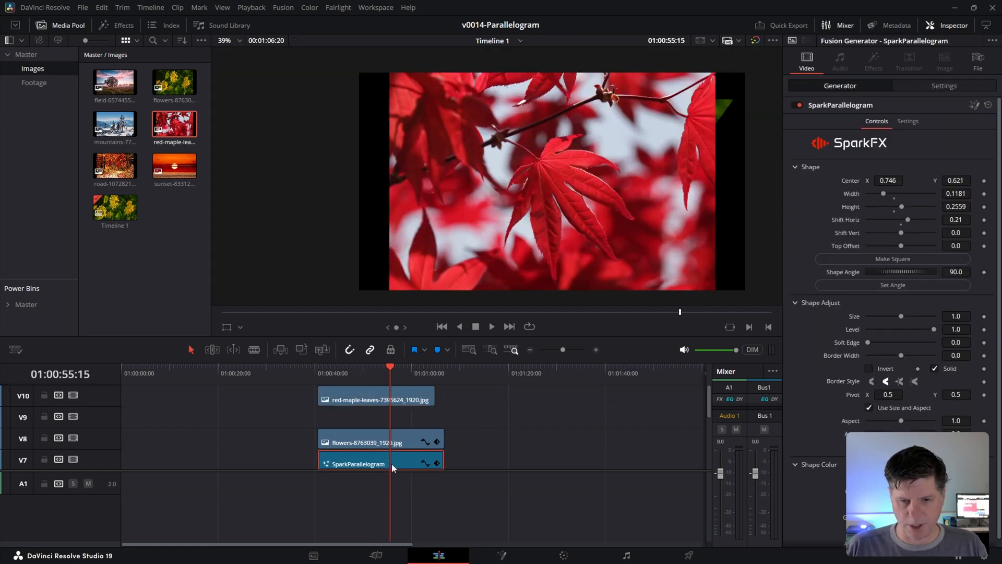
{"action": "left_click_drag", "start_coordinate": [392, 465], "coordinate": [392, 422]}
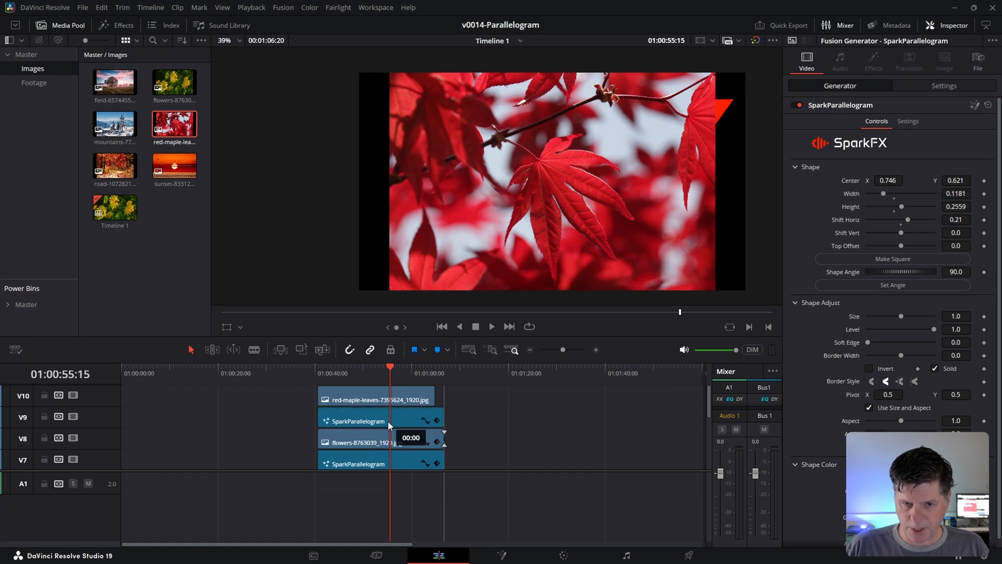
{"action": "left_click", "coordinate": [415, 400]}
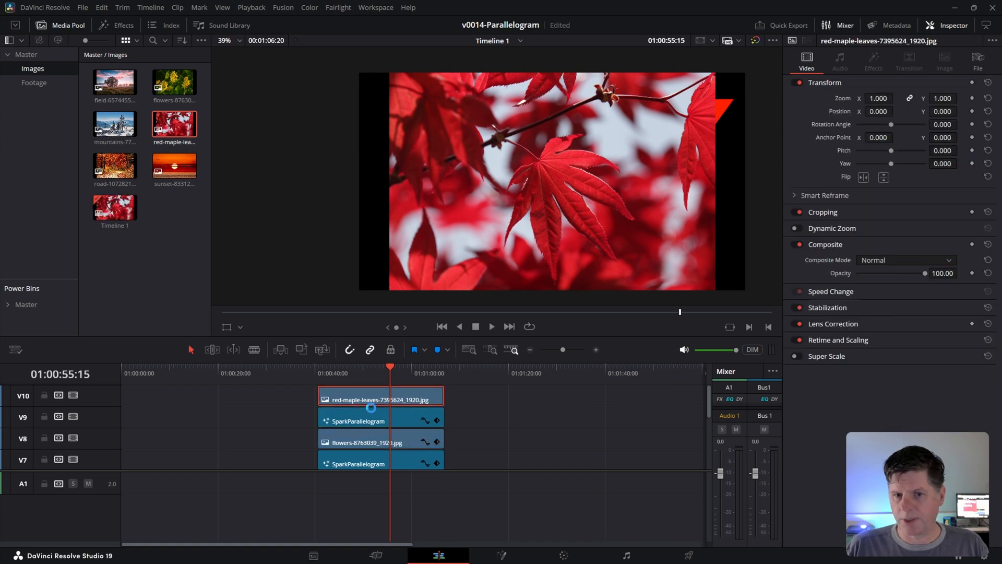
{"action": "left_click", "coordinate": [893, 260]}
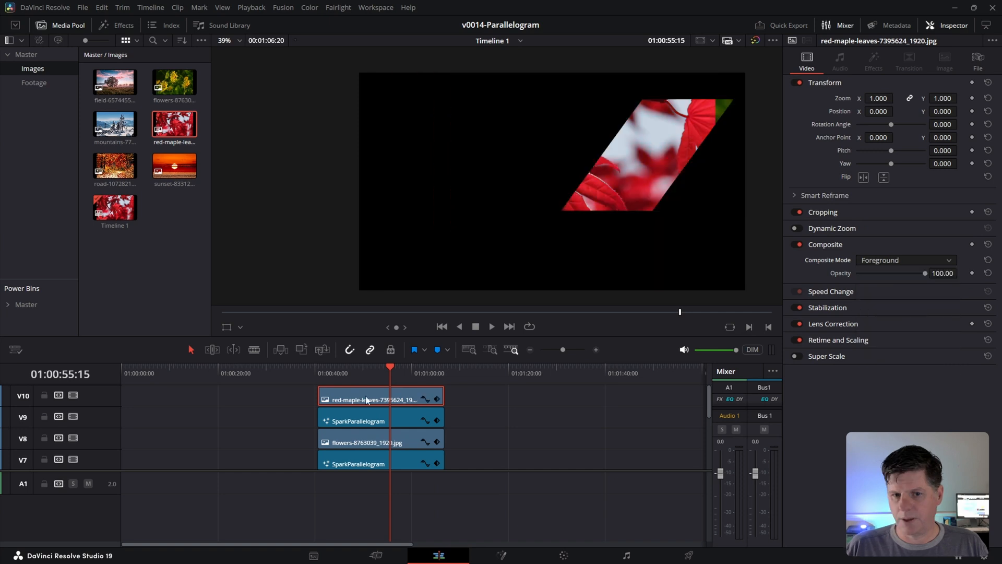
{"action": "left_click", "coordinate": [389, 423]}
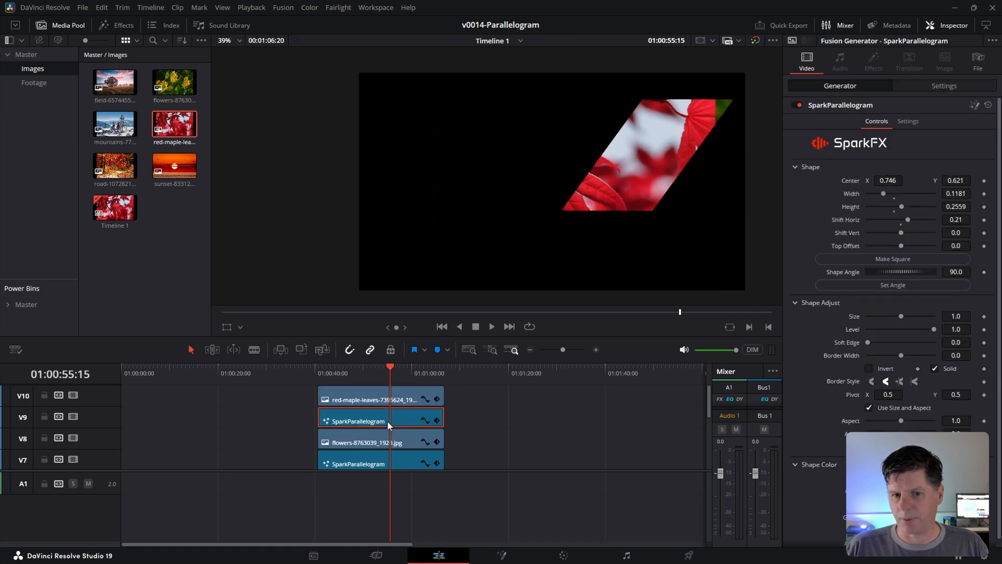
{"action": "left_click_drag", "start_coordinate": [898, 180], "coordinate": [885, 180]}
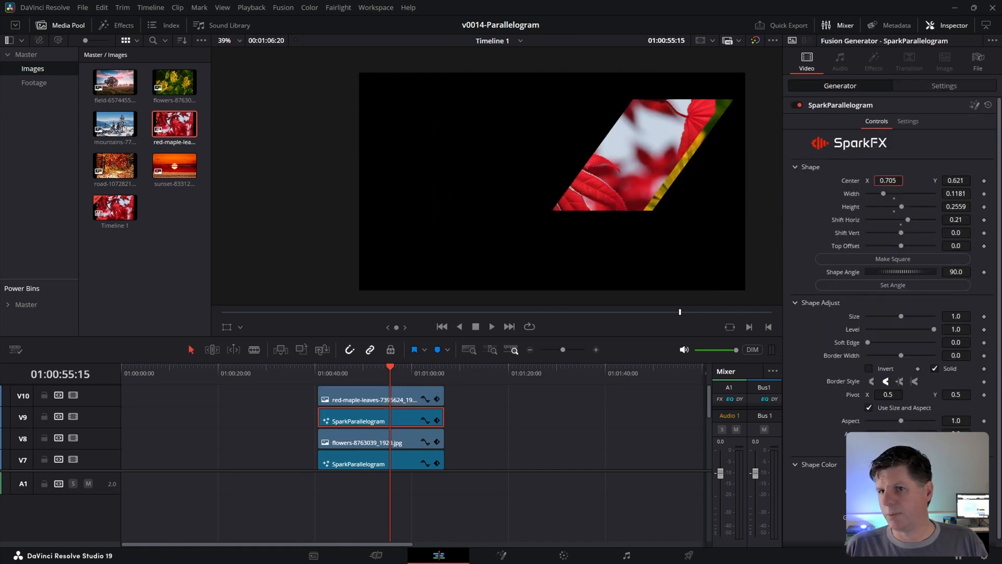
{"action": "scroll", "coordinate": [312, 439], "scroll_direction": "down", "scroll_amount": 3}
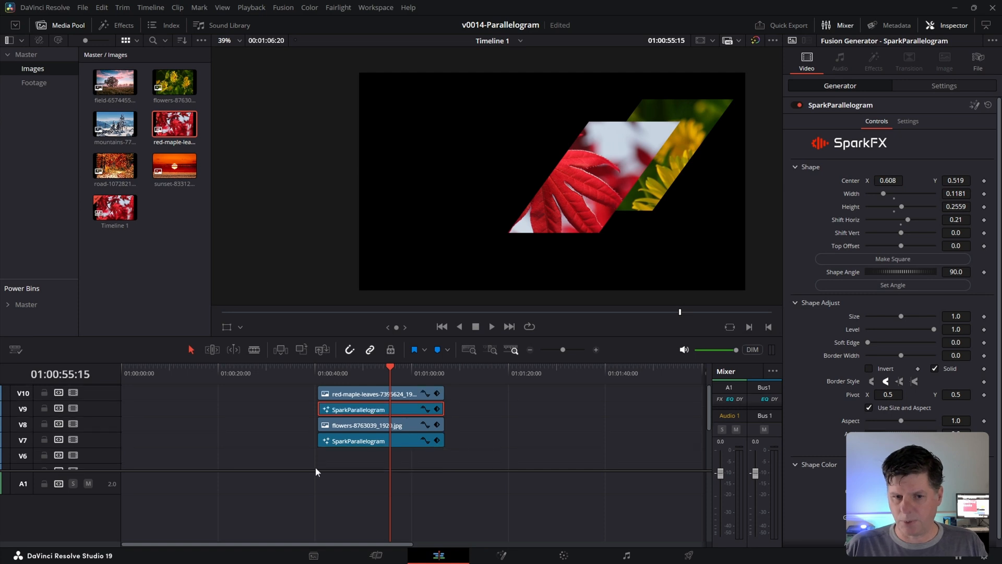
Add the mountains image on a new top track and composite it as Foreground.
{"action": "left_click_drag", "start_coordinate": [312, 470], "coordinate": [312, 502]}
{"action": "mouse_move", "coordinate": [114, 125]}
{"action": "left_mouse_down"}
{"action": "mouse_move", "coordinate": [333, 403]}
{"action": "mouse_move", "coordinate": [376, 409]}
{"action": "left_mouse_up"}
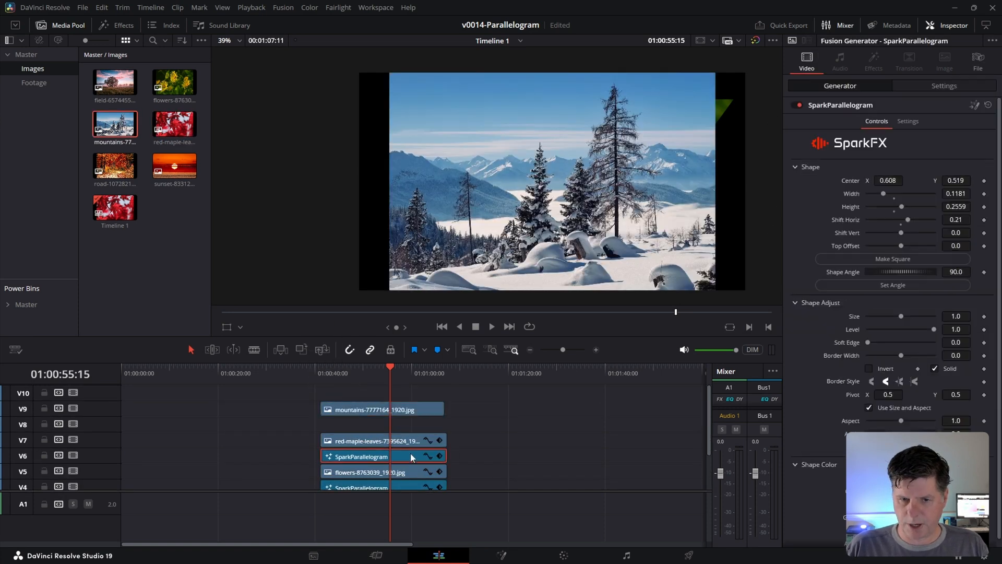
{"action": "left_click", "coordinate": [383, 410]}
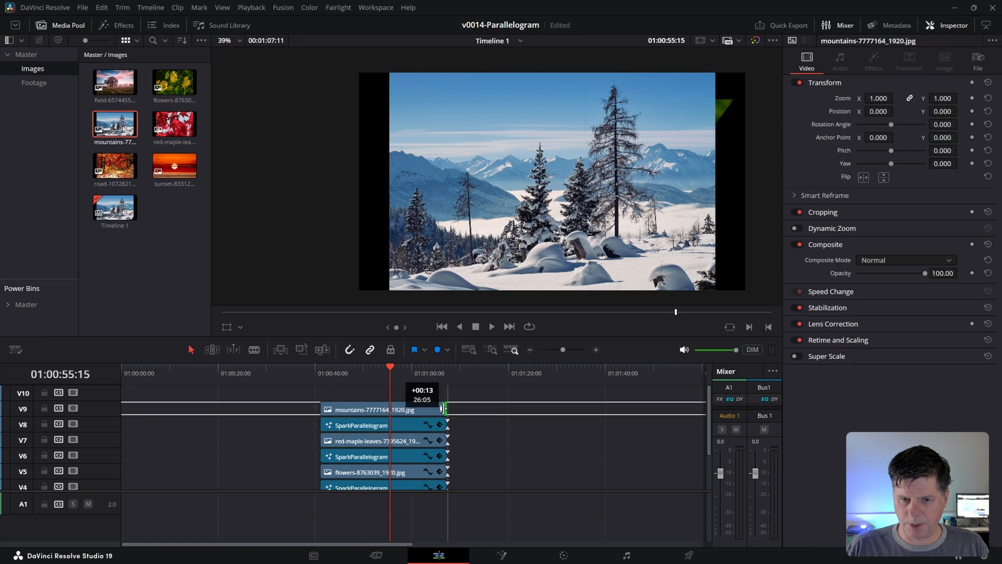
{"action": "left_click", "coordinate": [904, 260]}
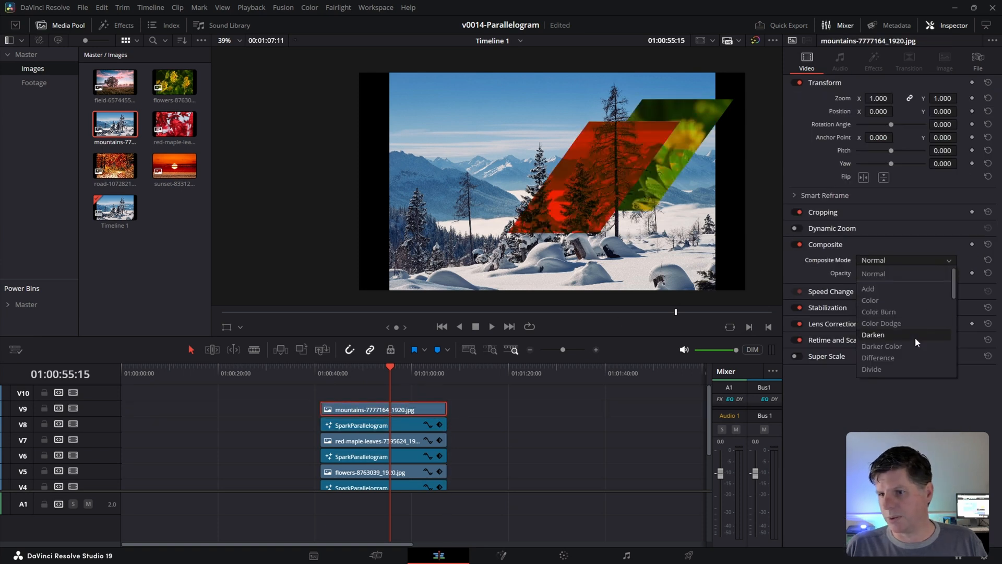
{"action": "scroll", "coordinate": [908, 337], "scroll_direction": "down", "scroll_amount": 3}
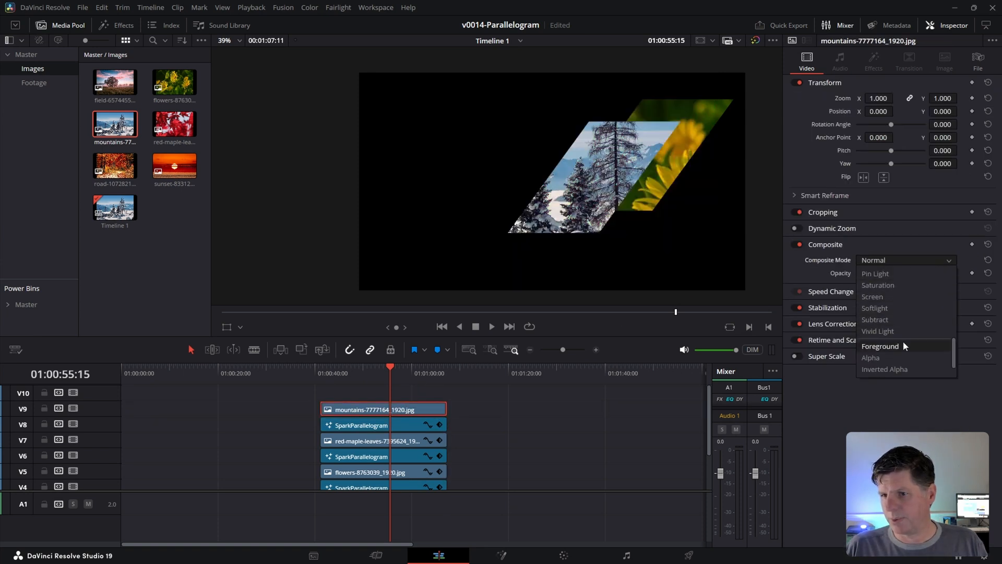
{"action": "left_click", "coordinate": [902, 344]}
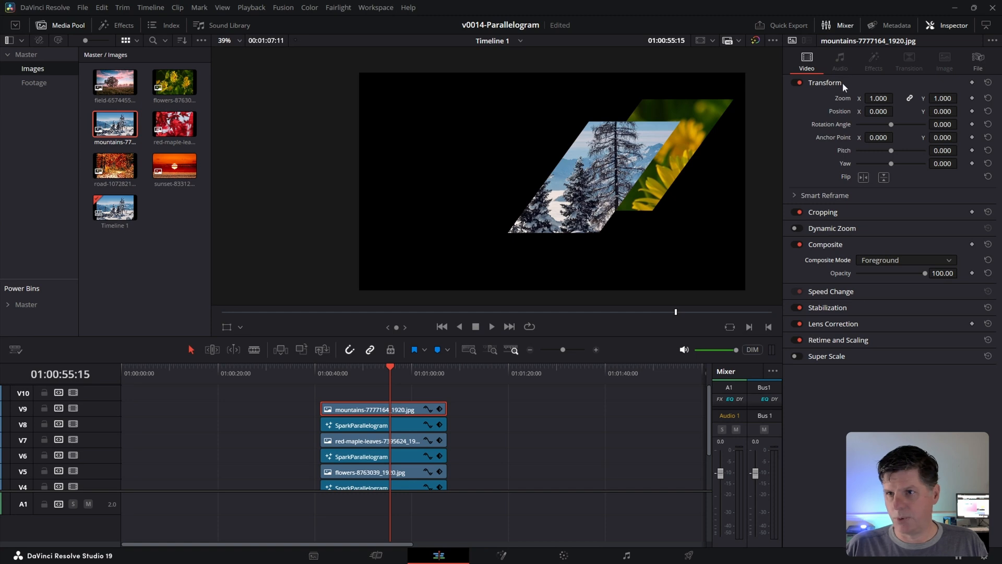
Set the third parallelogram's center to 0.472 / 0.663, then bring the autumn road image onto V11.
{"action": "left_click", "coordinate": [384, 425]}
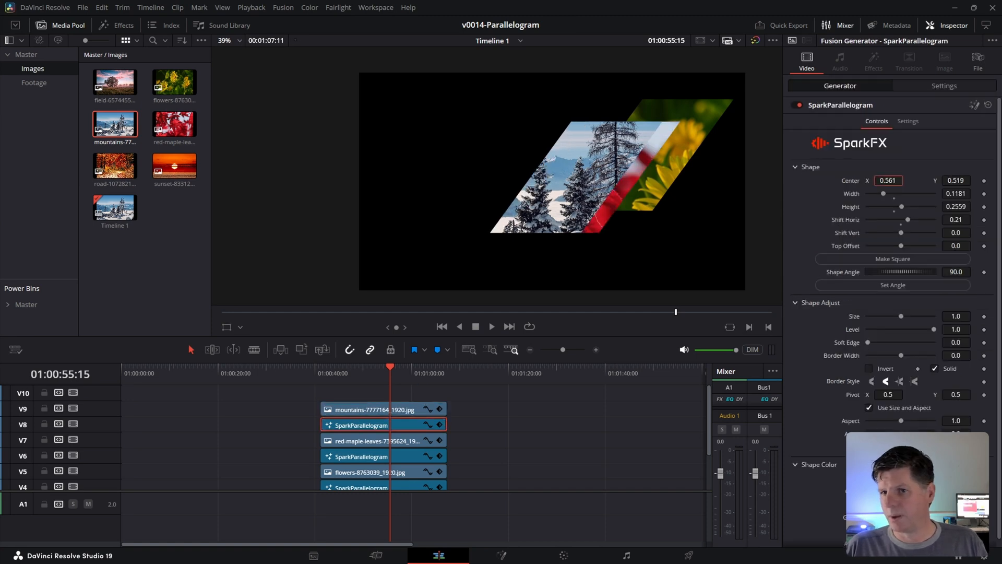
{"action": "type", "text": "0.472"}
{"action": "key", "text": "Tab"}
{"action": "type", "text": "0.663"}
{"action": "key", "text": "Return"}
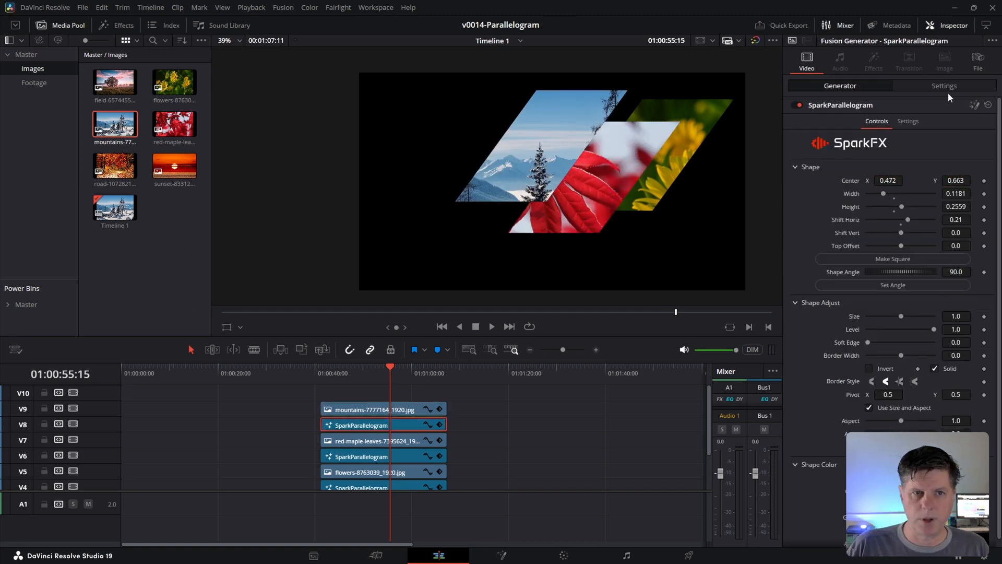
{"action": "mouse_move", "coordinate": [115, 167]}
{"action": "left_mouse_down"}
{"action": "mouse_move", "coordinate": [475, 409]}
{"action": "mouse_move", "coordinate": [343, 393]}
{"action": "left_mouse_up"}
Composite the road photo as Foreground and move the autumn parallelogram's Center X further left.
{"action": "left_click", "coordinate": [394, 411]}
{"action": "left_click", "coordinate": [384, 394]}
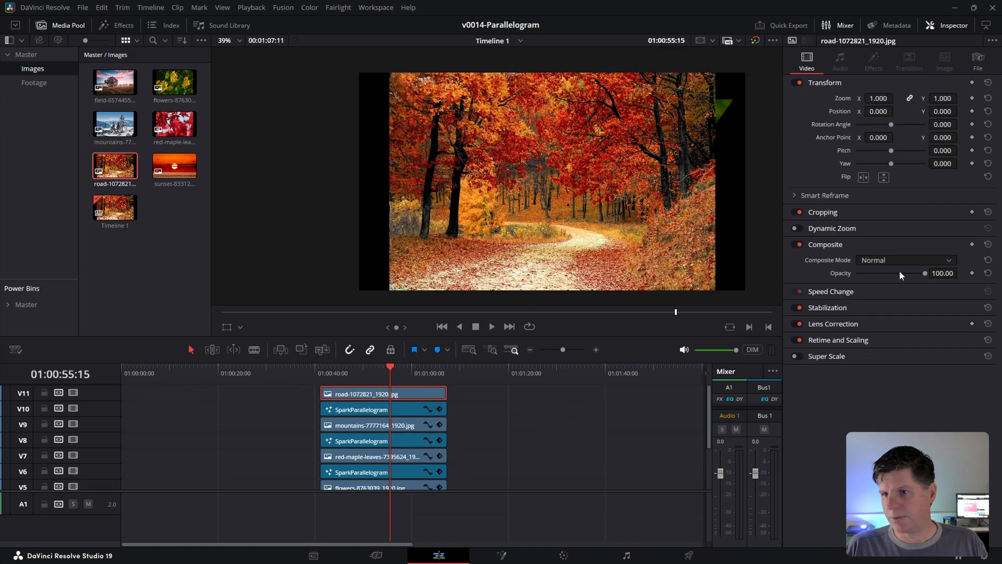
{"action": "left_click", "coordinate": [904, 260]}
{"action": "left_click", "coordinate": [881, 319]}
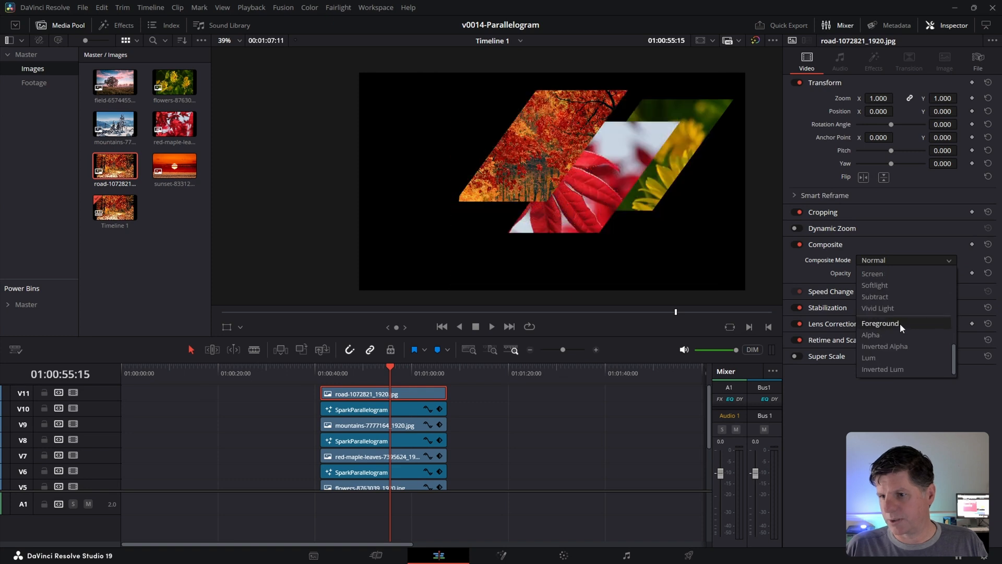
{"action": "left_click", "coordinate": [360, 409]}
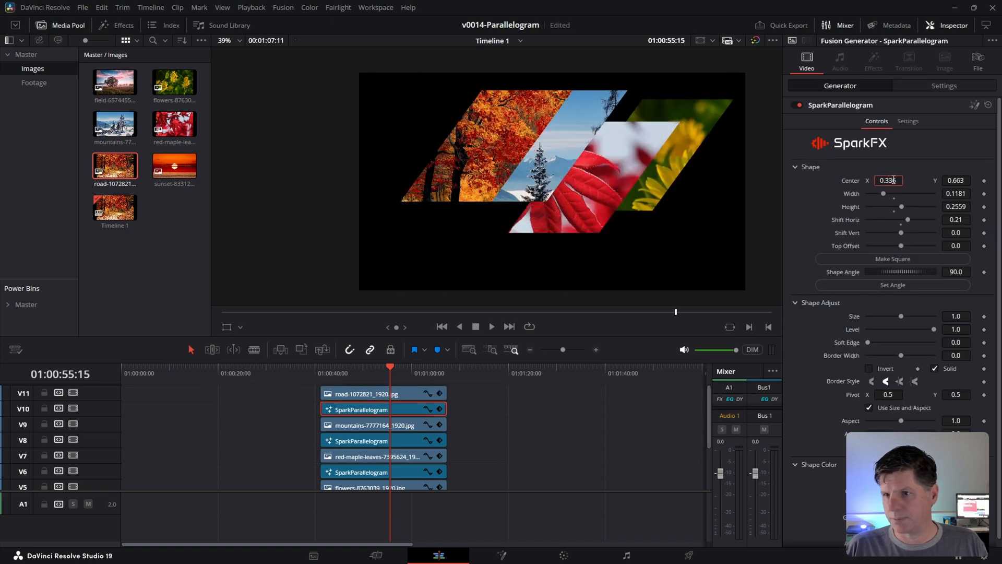
{"action": "left_click", "coordinate": [394, 458]}
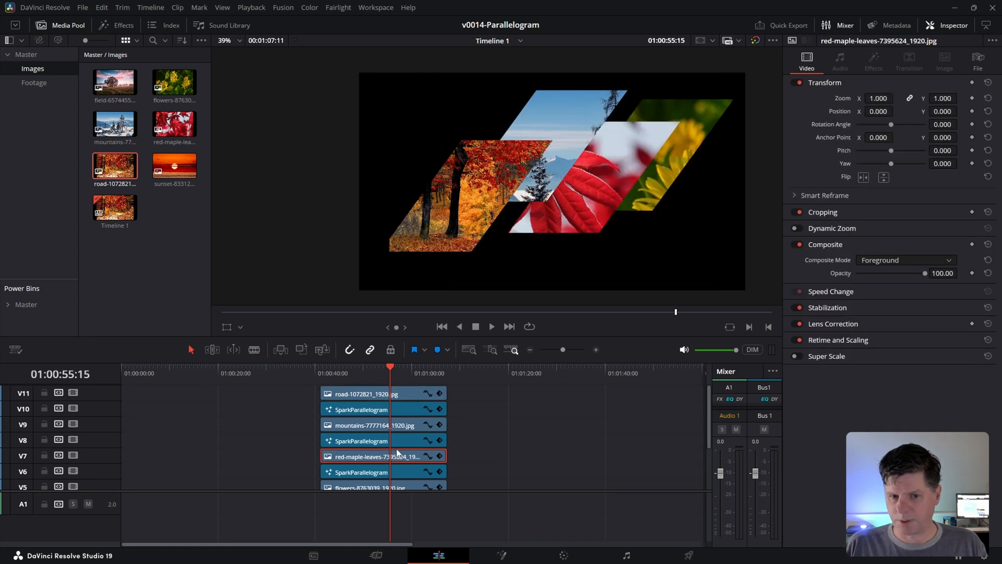
{"action": "left_click", "coordinate": [397, 472]}
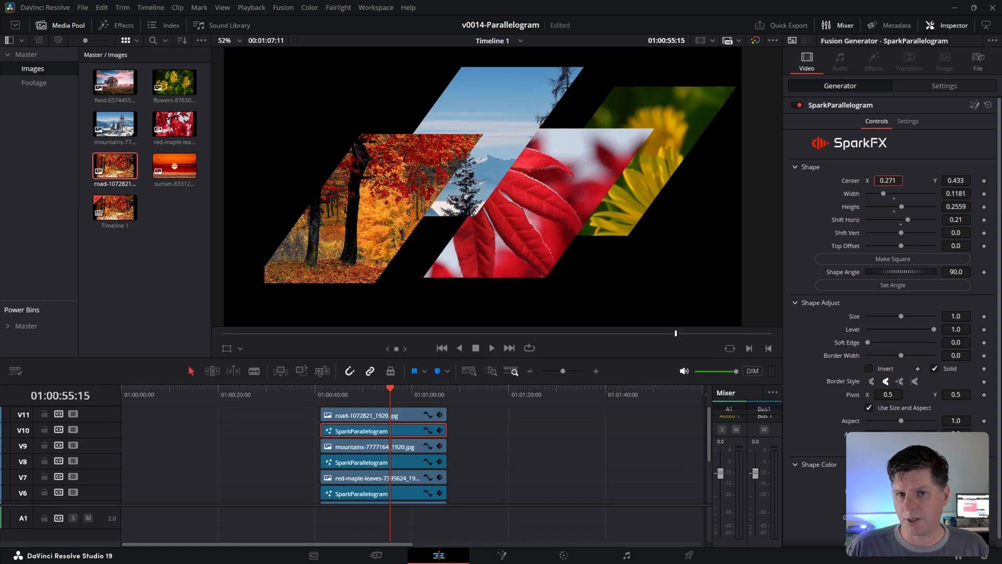
{"action": "mouse_move", "coordinate": [888, 180]}
{"action": "left_mouse_down"}
{"action": "mouse_move", "coordinate": [869, 180]}
{"action": "mouse_move", "coordinate": [893, 180]}
{"action": "left_mouse_up"}
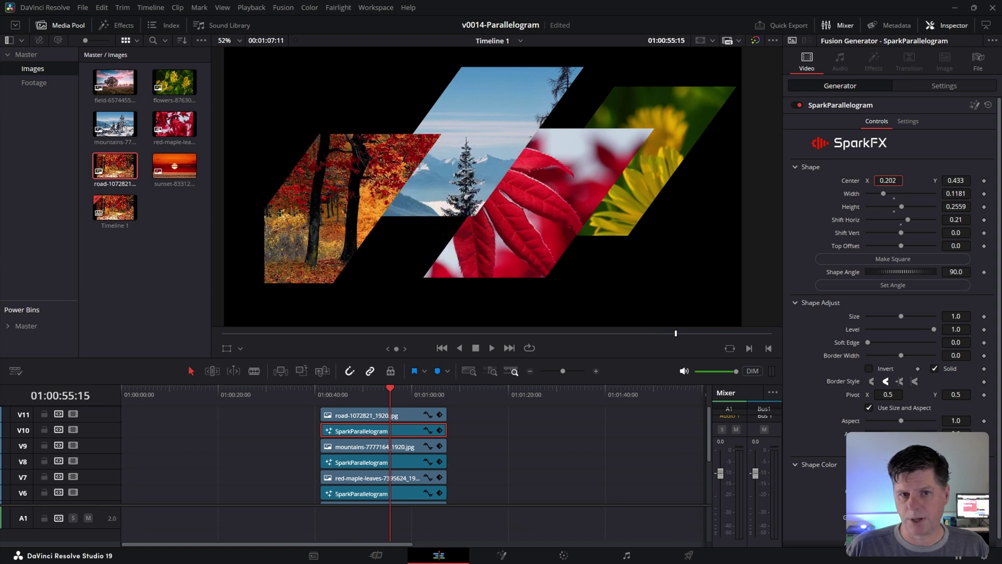
Zoom the road photo in so it fills its parallelogram.
{"action": "left_click", "coordinate": [375, 415]}
{"action": "left_click_drag", "start_coordinate": [879, 98], "coordinate": [893, 99]}
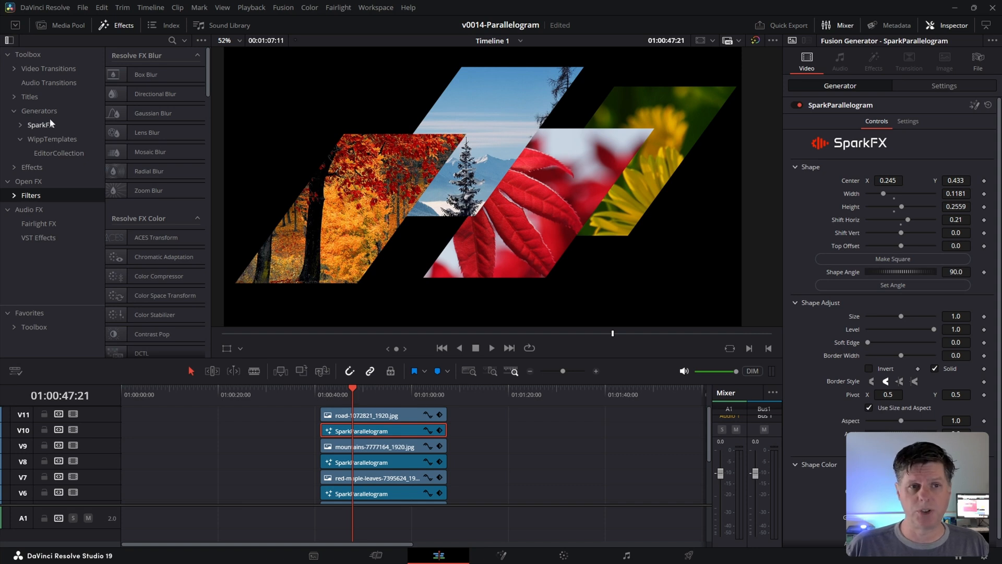
Drop WippAnimate from Effects > WippTemplates > EditorCollection onto the V4 SparkParallelogram clip.
{"action": "left_click", "coordinate": [18, 115]}
{"action": "left_click", "coordinate": [15, 125]}
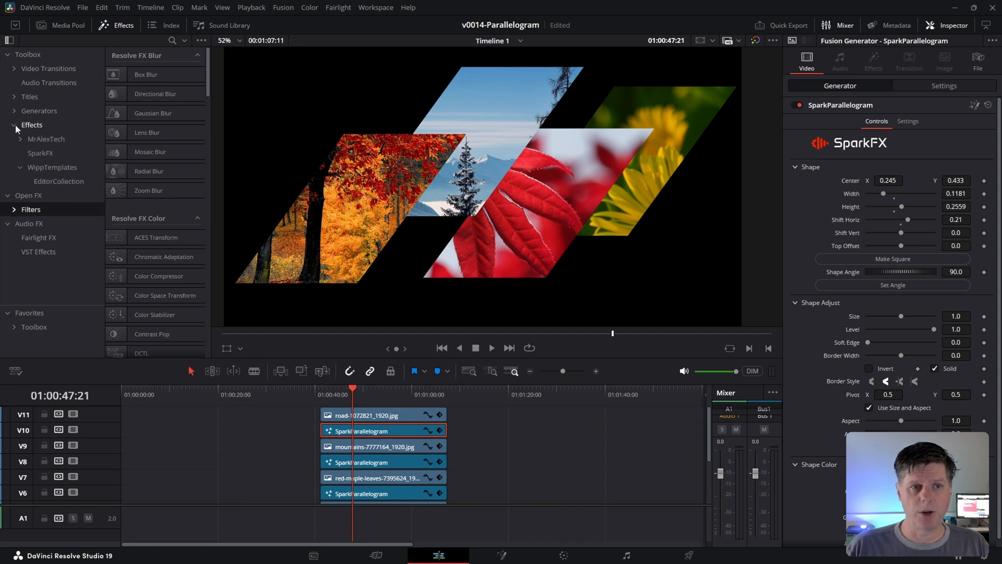
{"action": "left_click", "coordinate": [59, 181]}
{"action": "left_click_drag", "start_coordinate": [153, 94], "coordinate": [362, 437]}
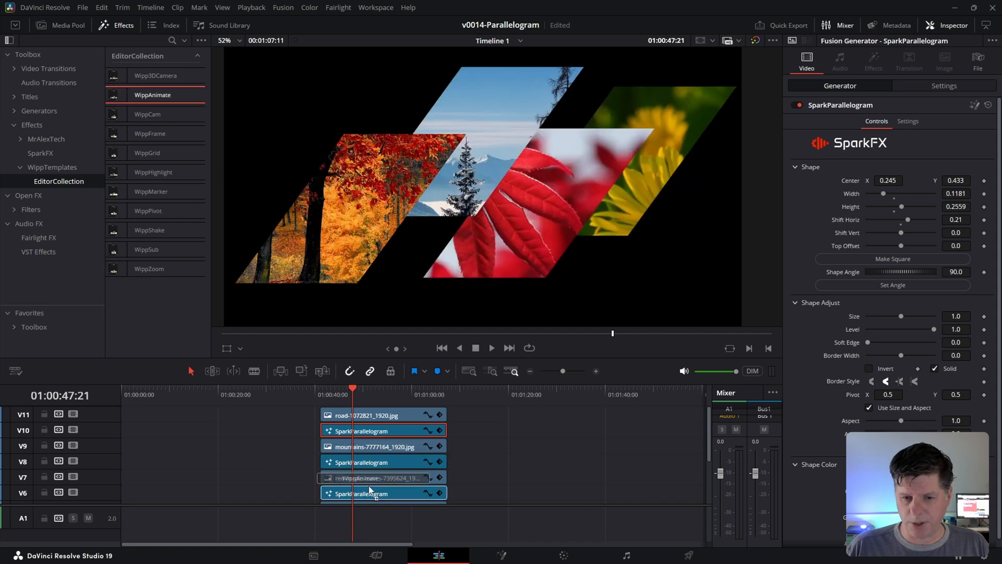
{"action": "mouse_move", "coordinate": [363, 437]}
{"action": "left_mouse_down"}
{"action": "mouse_move", "coordinate": [373, 524]}
{"action": "mouse_move", "coordinate": [372, 490]}
{"action": "mouse_move", "coordinate": [377, 500]}
{"action": "left_mouse_up"}
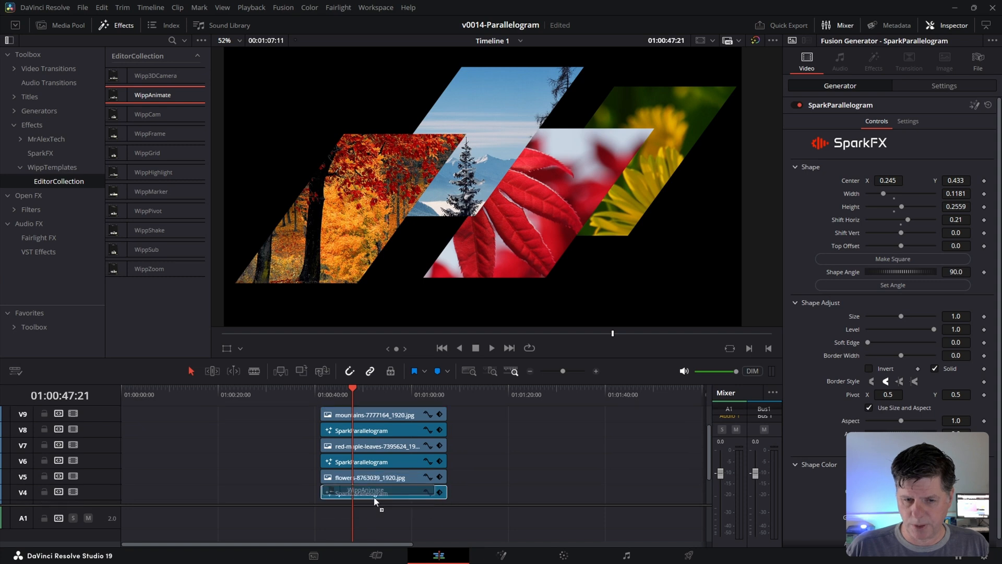
Expand the effect's POSITION settings and play the animation from the clip start.
{"action": "left_click", "coordinate": [875, 61]}
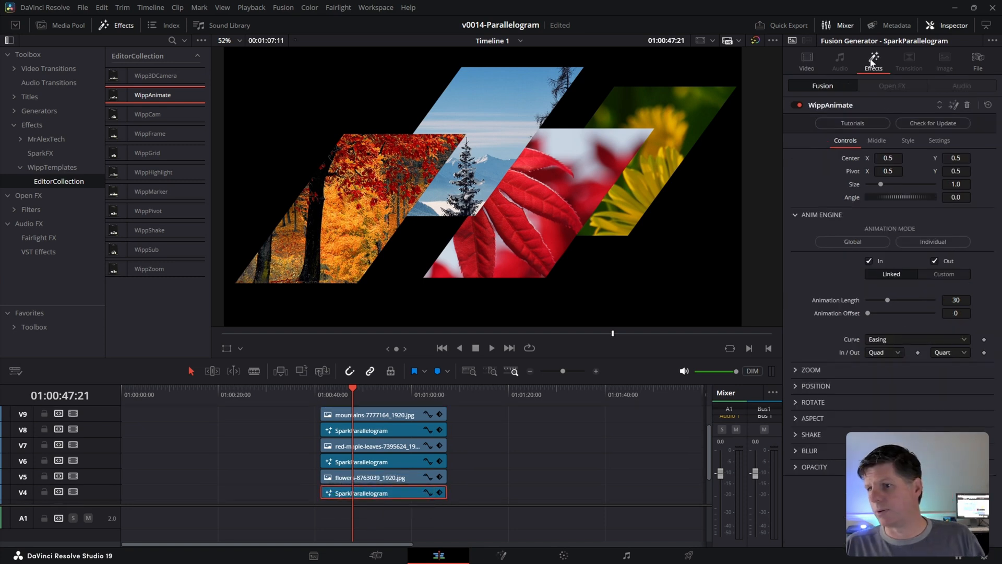
{"action": "left_click", "coordinate": [796, 386]}
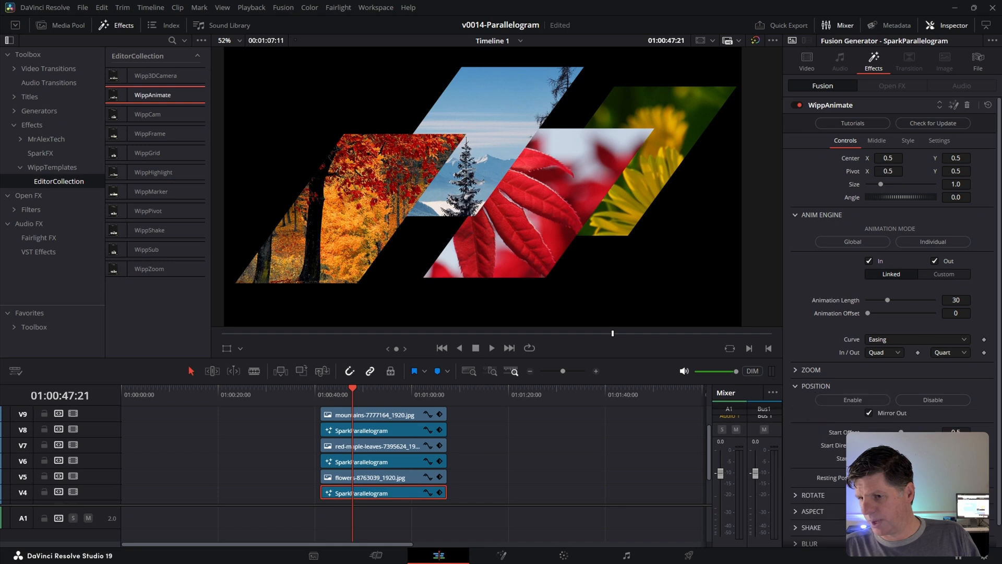
{"action": "left_click", "coordinate": [322, 389]}
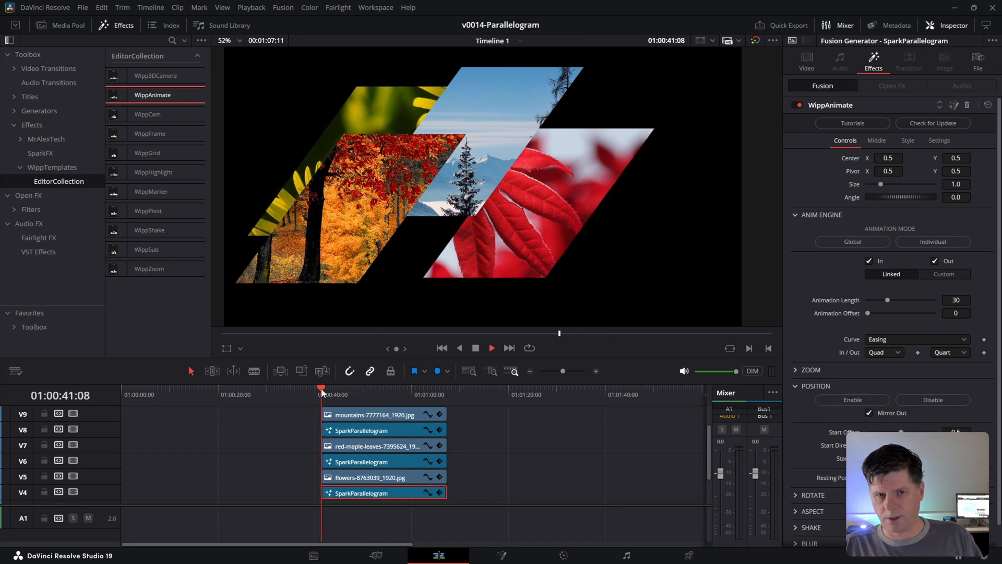
{"action": "key", "text": "space"}
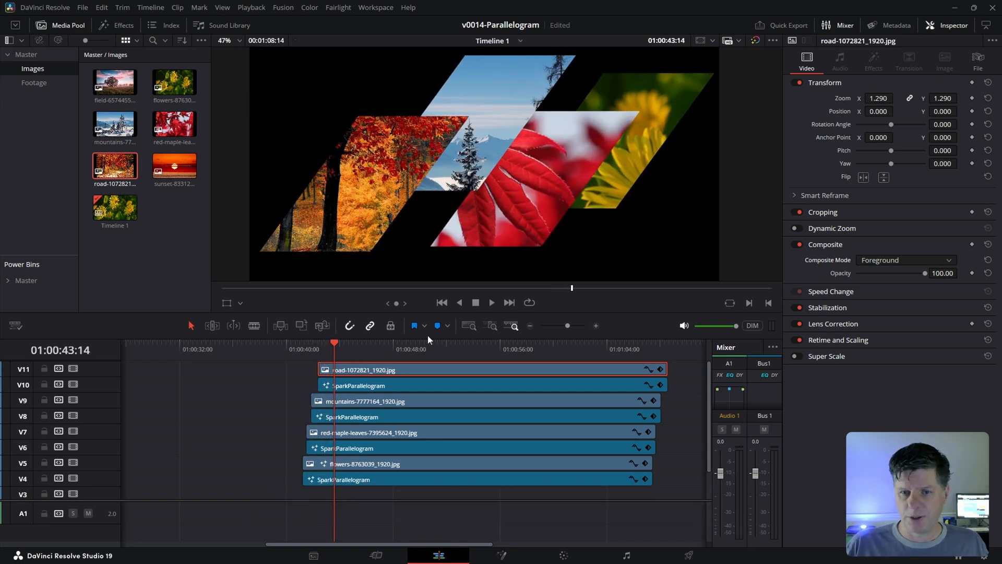
Adjust the bottom flower parallelogram's Width and Height sliders, stop playback, then select the road photo clip.
{"action": "left_click_drag", "start_coordinate": [427, 337], "coordinate": [422, 371]}
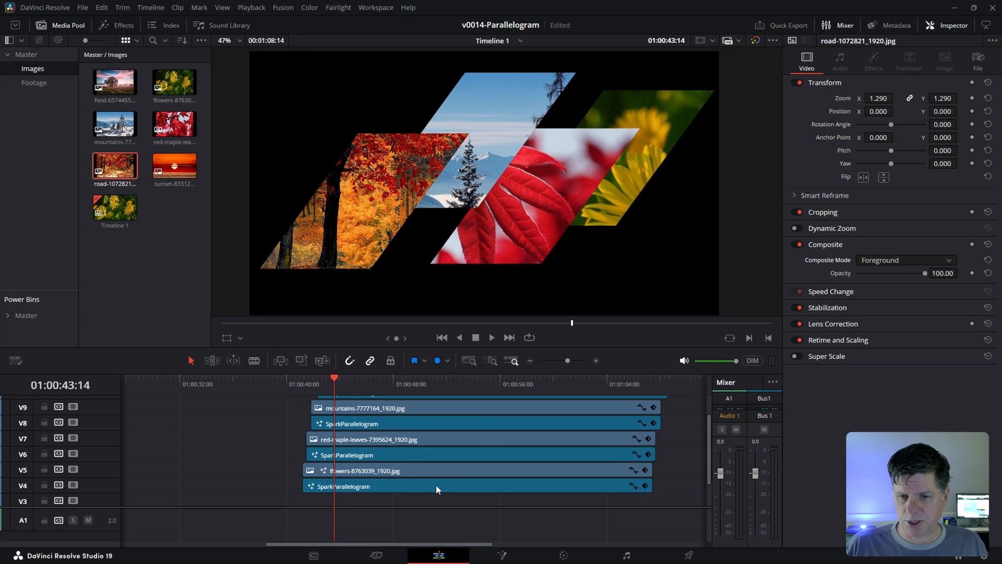
{"action": "left_click", "coordinate": [438, 489]}
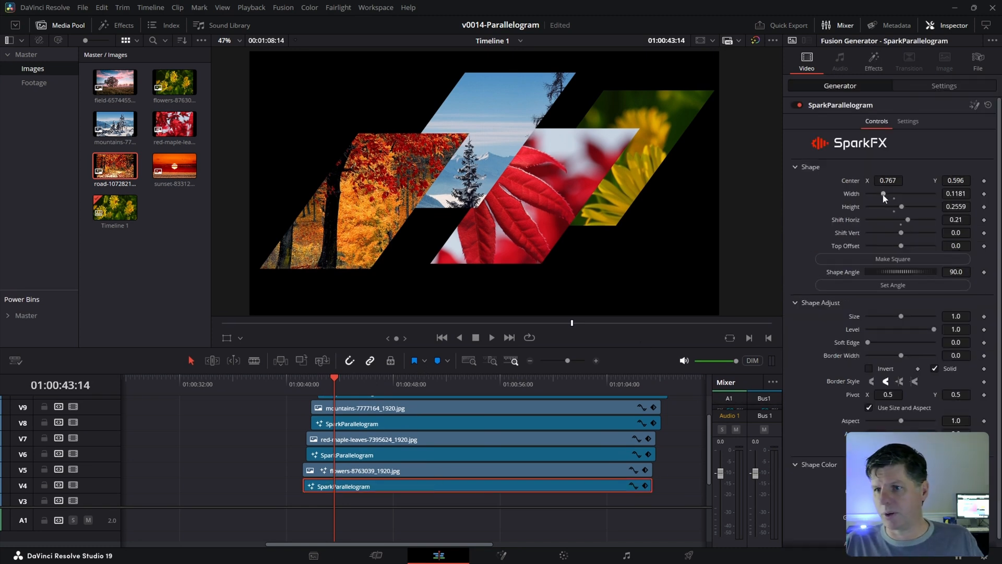
{"action": "mouse_move", "coordinate": [884, 194]}
{"action": "left_mouse_down"}
{"action": "mouse_move", "coordinate": [893, 219]}
{"action": "mouse_move", "coordinate": [939, 208]}
{"action": "left_mouse_up"}
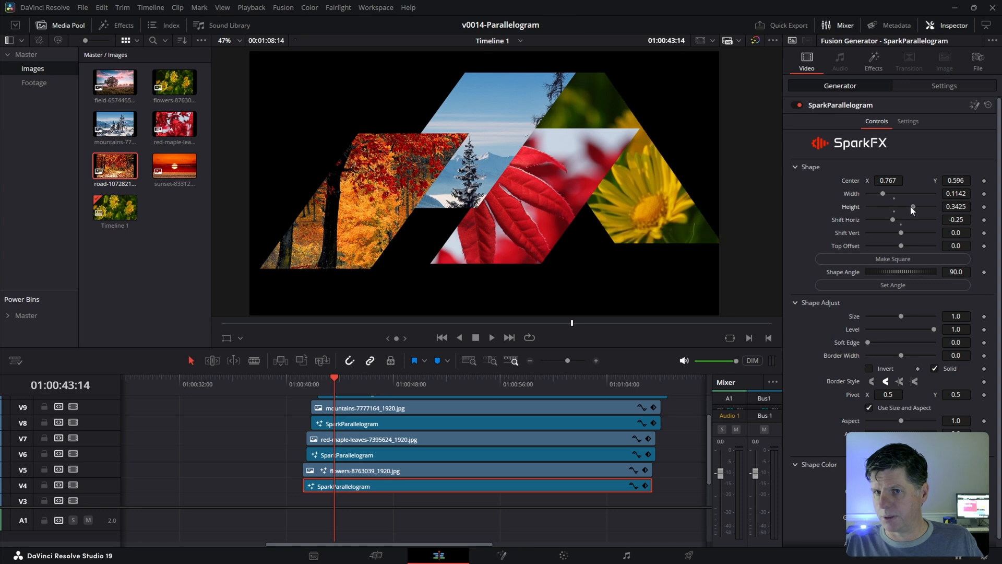
{"action": "left_click_drag", "start_coordinate": [884, 193], "coordinate": [881, 193]}
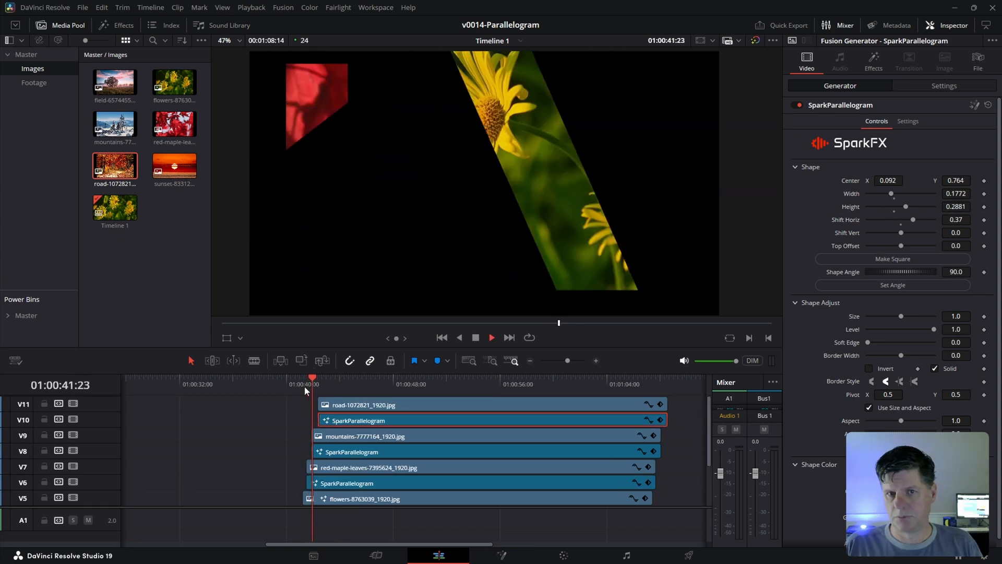
{"action": "key", "text": "space"}
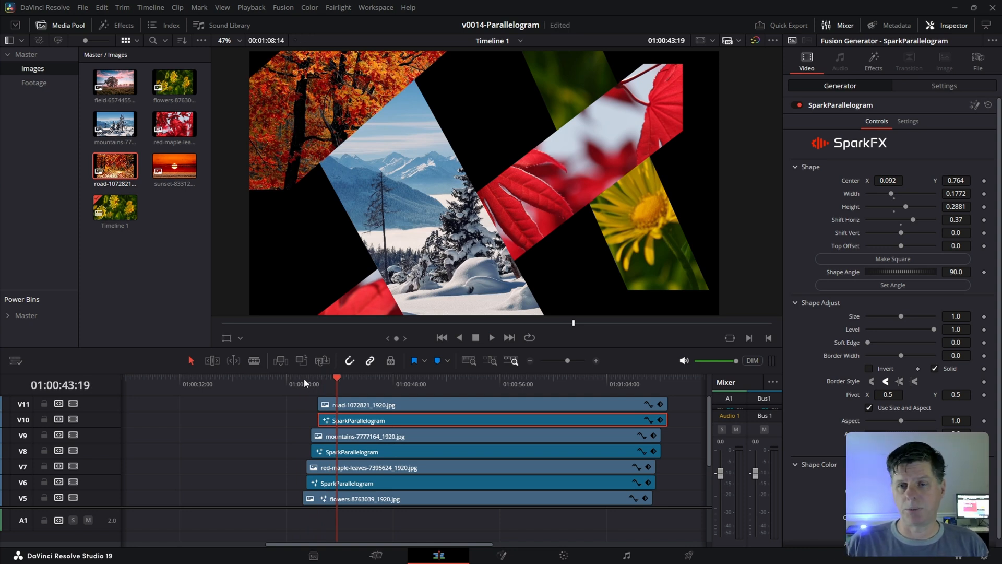
{"action": "left_click", "coordinate": [398, 404]}
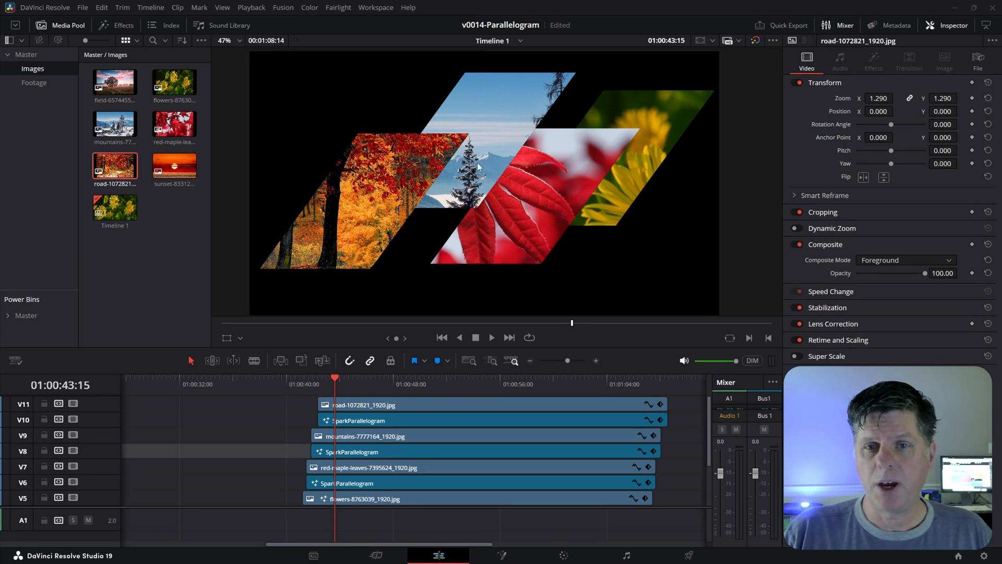
{"action": "scroll", "coordinate": [664, 422], "scroll_direction": "right", "scroll_amount": 5}
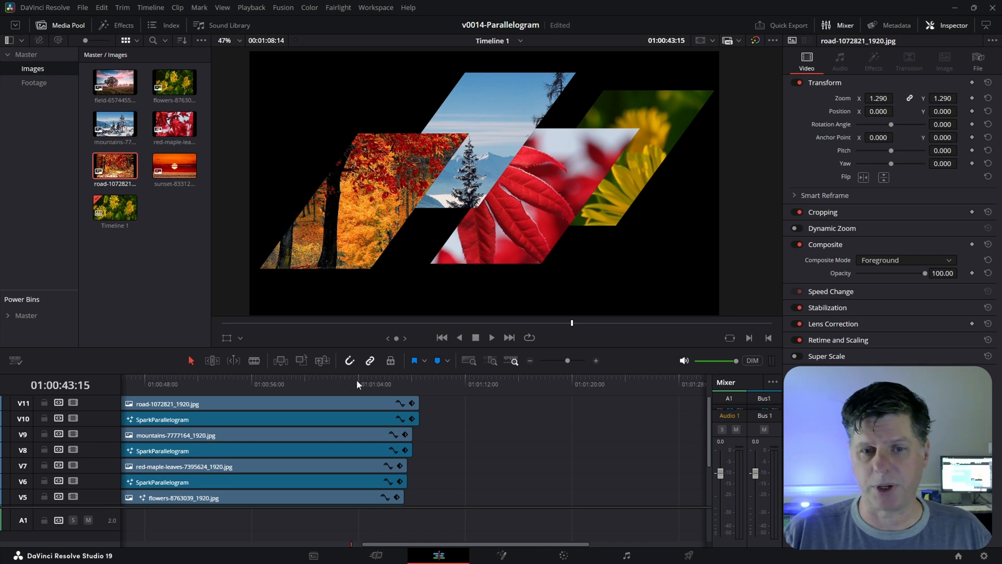
Drag a Fusion Composition from the Effects library onto the timeline after the collage and park the playhead on it.
{"action": "left_click", "coordinate": [324, 420]}
{"action": "left_click", "coordinate": [118, 25]}
{"action": "left_click", "coordinate": [32, 151]}
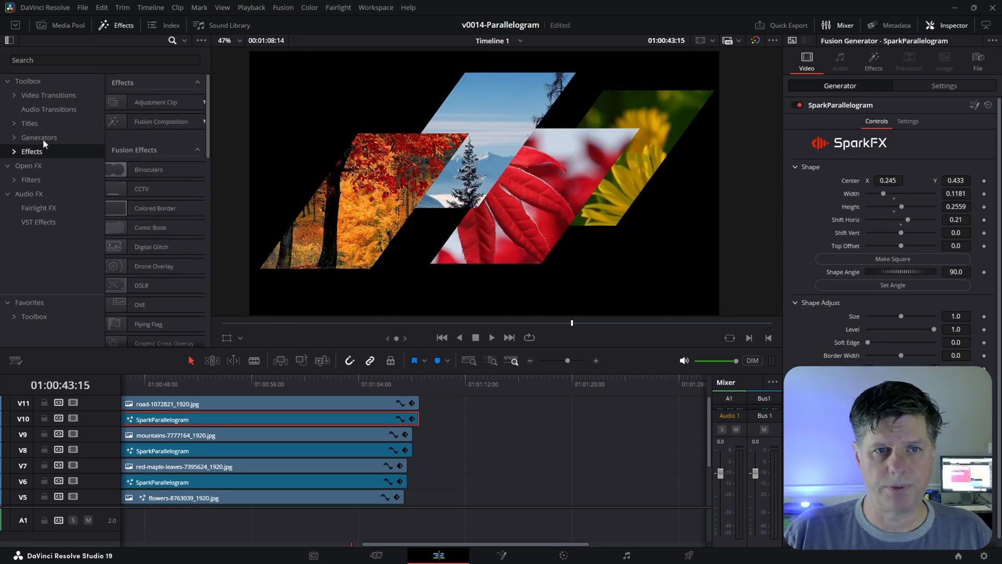
{"action": "left_click_drag", "start_coordinate": [160, 122], "coordinate": [503, 471]}
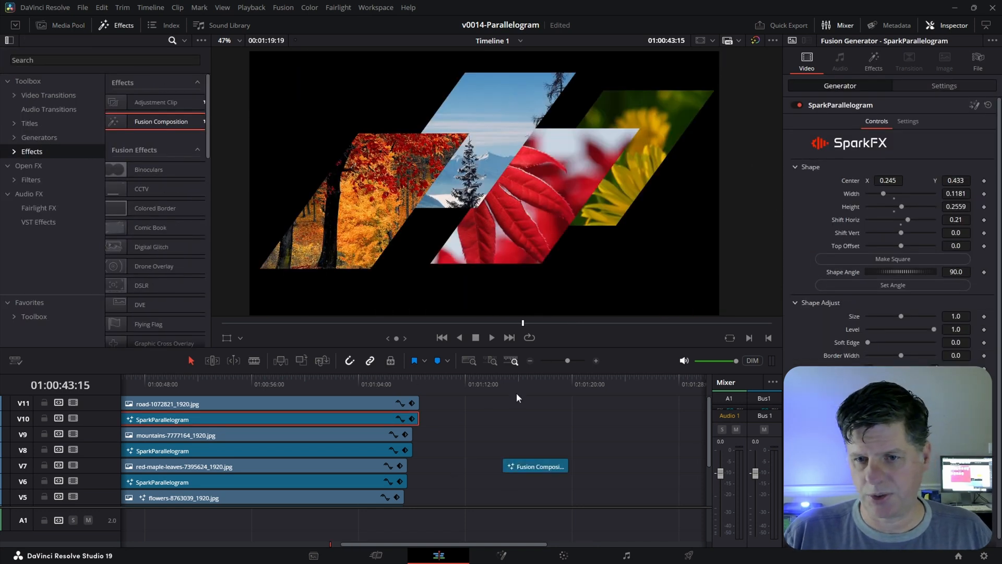
{"action": "left_click", "coordinate": [532, 382]}
On the Fusion page, wire a Background1 node into MediaOut1 and paste a second Background2 node beside it.
{"action": "left_click", "coordinate": [503, 556]}
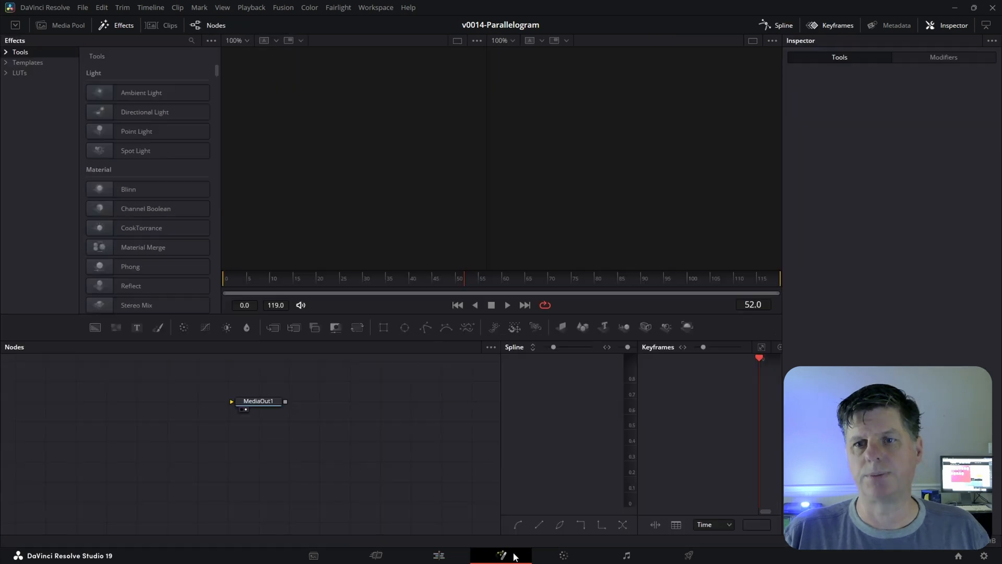
{"action": "left_click_drag", "start_coordinate": [502, 433], "coordinate": [628, 434]}
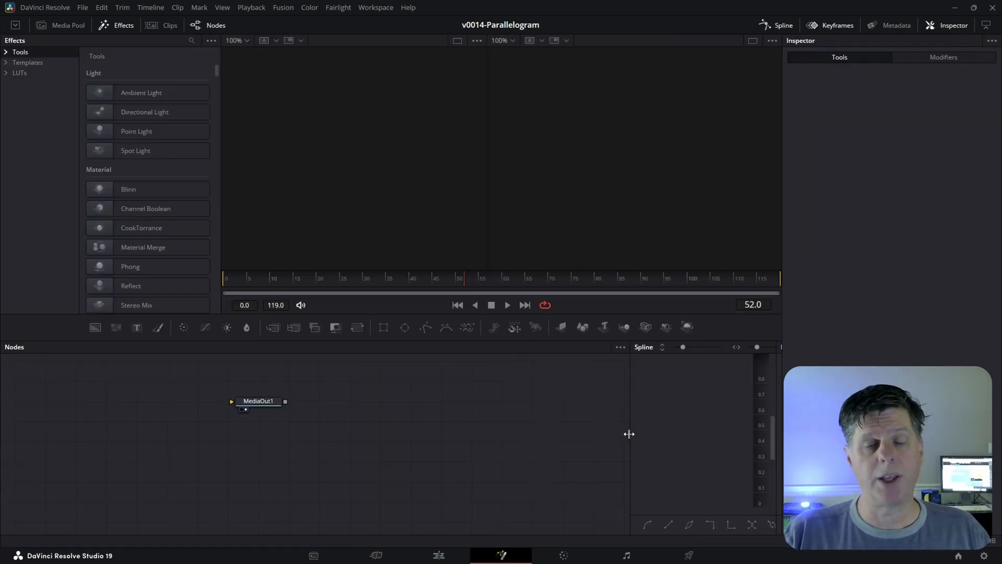
{"action": "left_click_drag", "start_coordinate": [259, 401], "coordinate": [390, 432]}
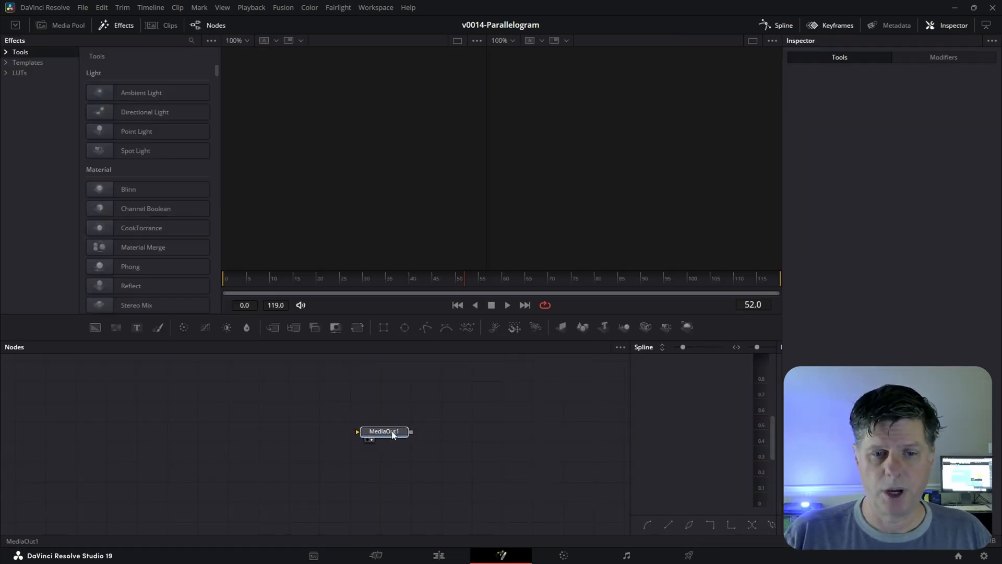
{"action": "mouse_move", "coordinate": [93, 328]}
{"action": "left_mouse_down"}
{"action": "mouse_move", "coordinate": [88, 451]}
{"action": "mouse_move", "coordinate": [363, 433]}
{"action": "left_mouse_up"}
{"action": "left_click", "coordinate": [464, 451]}
{"action": "scroll", "coordinate": [253, 410], "scroll_direction": "up", "scroll_amount": 3}
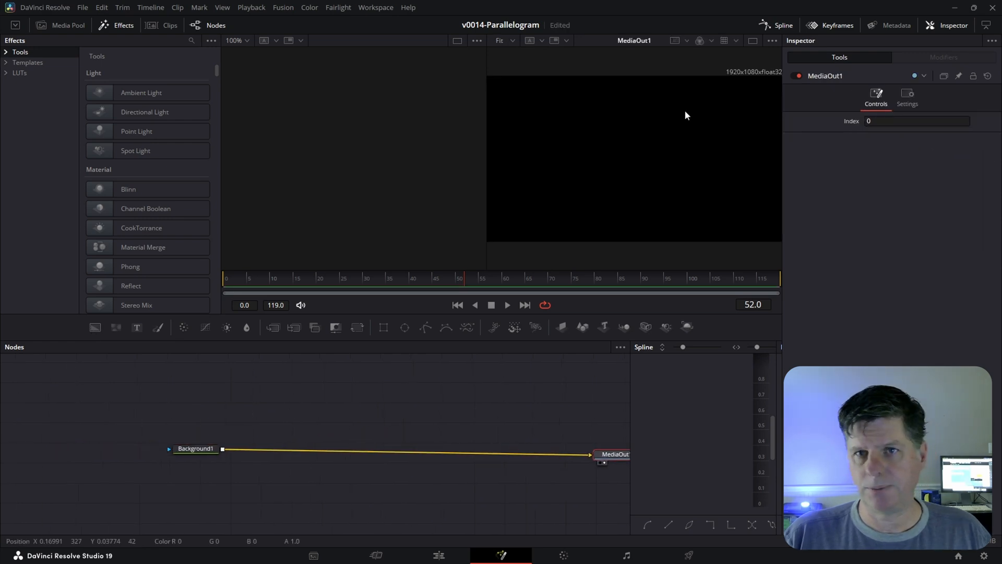
{"action": "key", "text": "ctrl+v"}
{"action": "left_click_drag", "start_coordinate": [270, 423], "coordinate": [311, 432]}
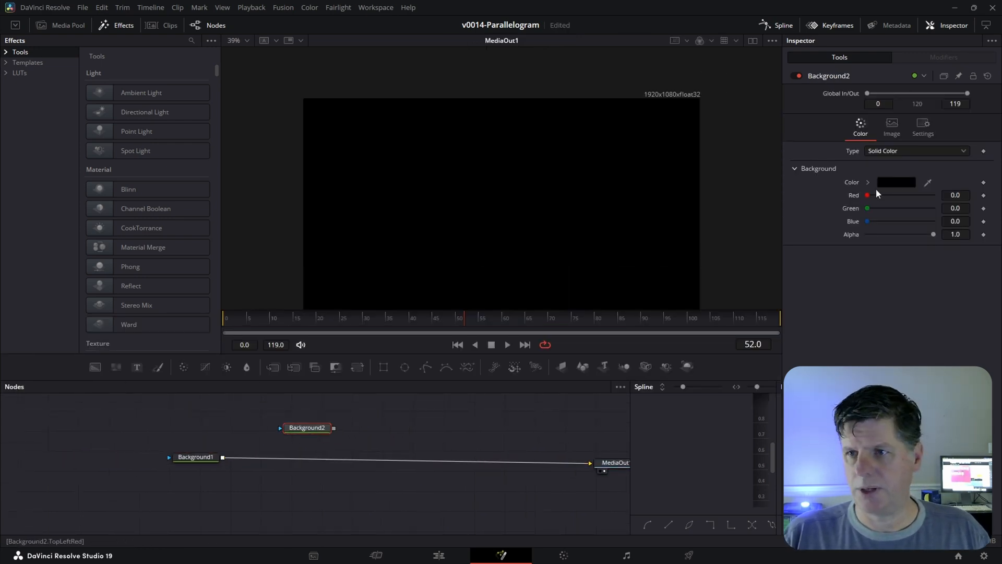
Make Background2 red and add a Polygon node above it.
{"action": "left_click", "coordinate": [897, 183]}
{"action": "left_click", "coordinate": [374, 220]}
{"action": "left_click", "coordinate": [596, 368]}
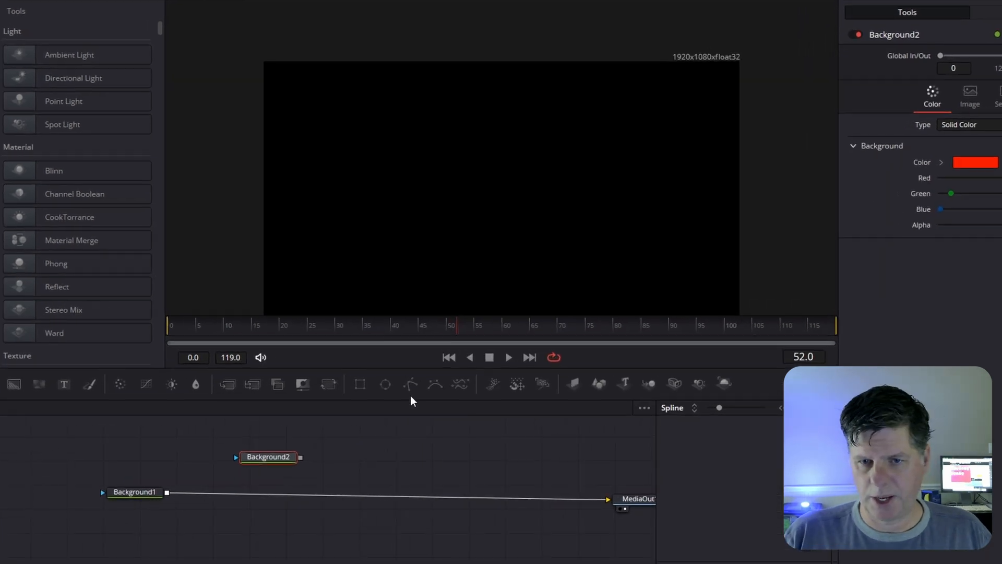
{"action": "left_click", "coordinate": [410, 384]}
{"action": "left_click_drag", "start_coordinate": [178, 425], "coordinate": [268, 474]}
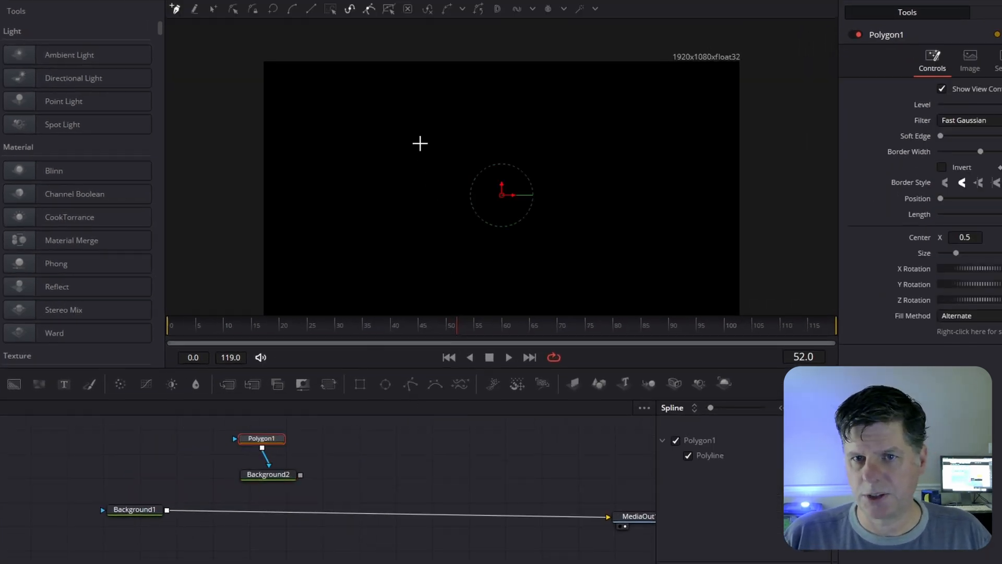
Draw a closed four-corner polygon in the viewer and merge Background2 over Background1.
{"action": "left_click", "coordinate": [410, 142]}
{"action": "left_click", "coordinate": [602, 141]}
{"action": "left_click", "coordinate": [608, 248]}
{"action": "left_click", "coordinate": [418, 255]}
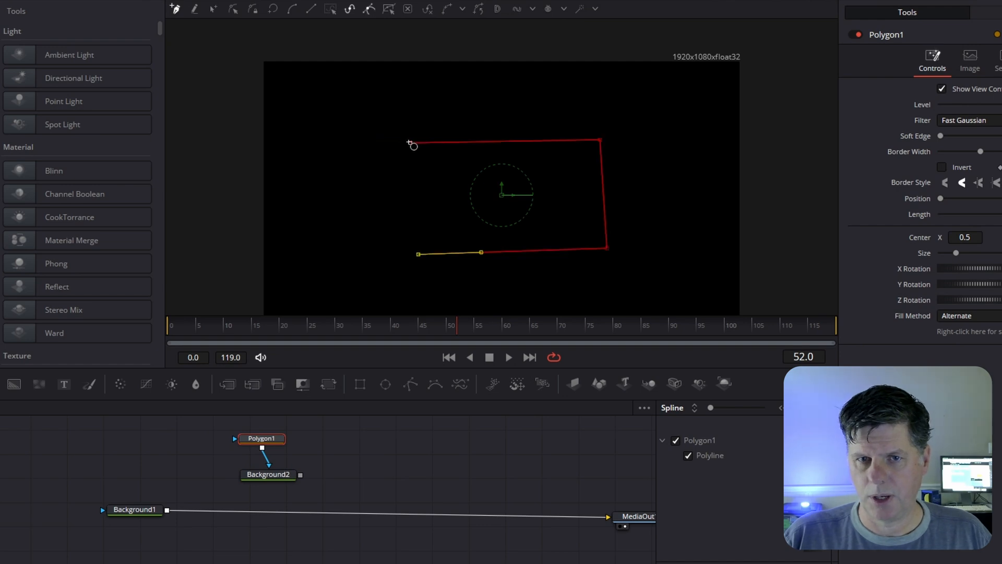
{"action": "left_click", "coordinate": [410, 143]}
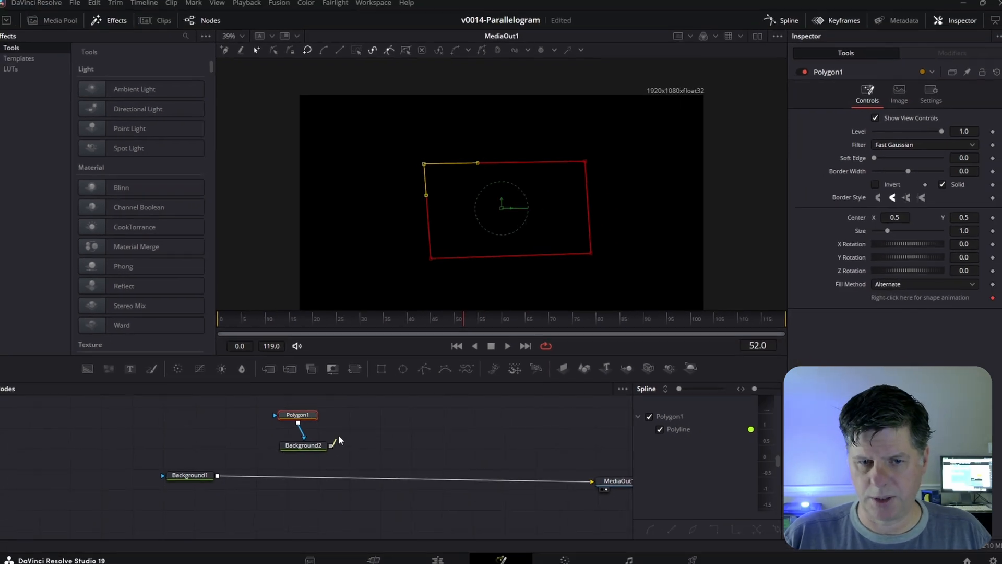
{"action": "left_click_drag", "start_coordinate": [334, 443], "coordinate": [223, 472]}
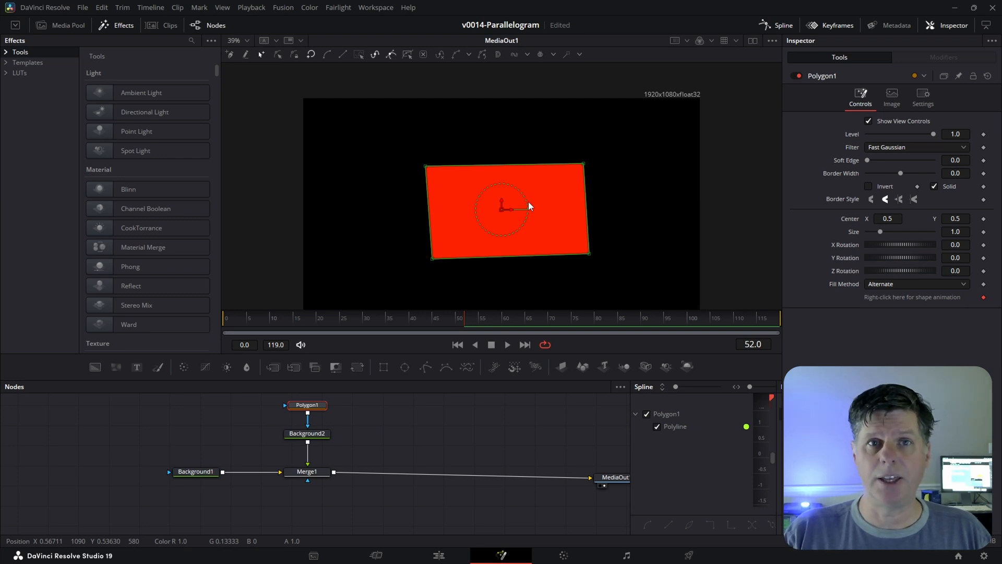
Box-select the corners, publish them via Polygon1: Polyline > Publish Points, and pull the top corners outward.
{"action": "left_click_drag", "start_coordinate": [404, 139], "coordinate": [627, 295]}
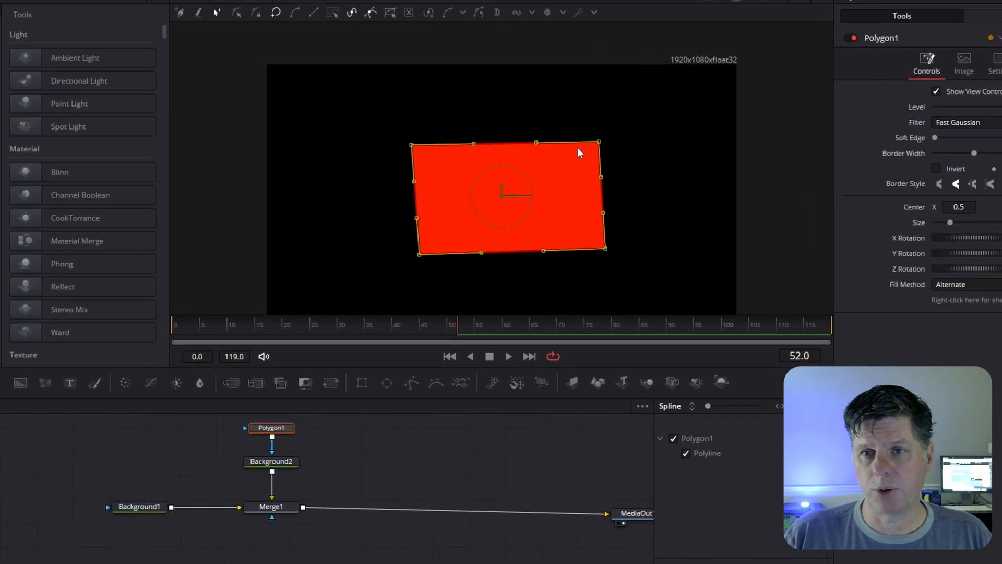
{"action": "right_click", "coordinate": [582, 167]}
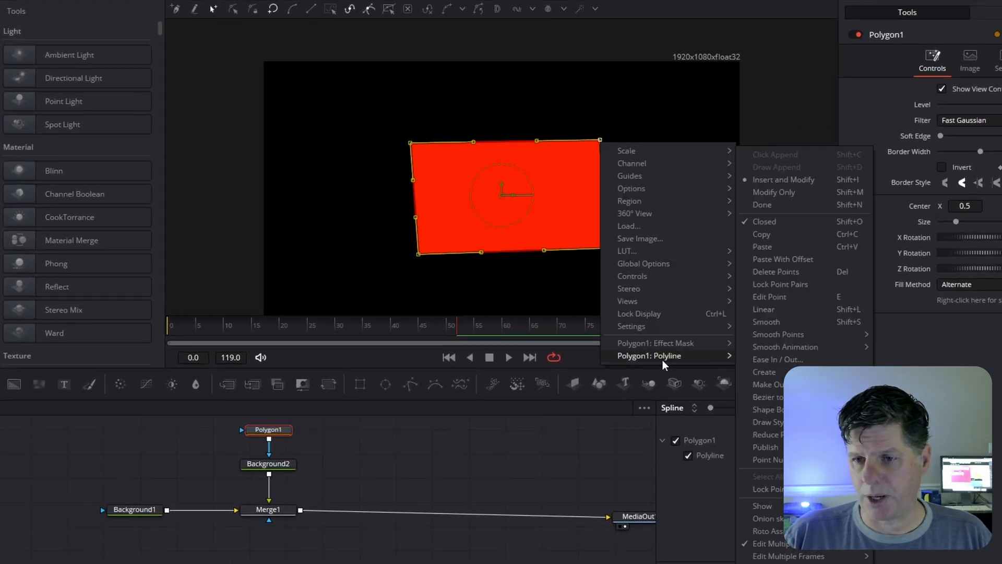
{"action": "mouse_move", "coordinate": [649, 356]}
{"action": "mouse_move", "coordinate": [766, 446]}
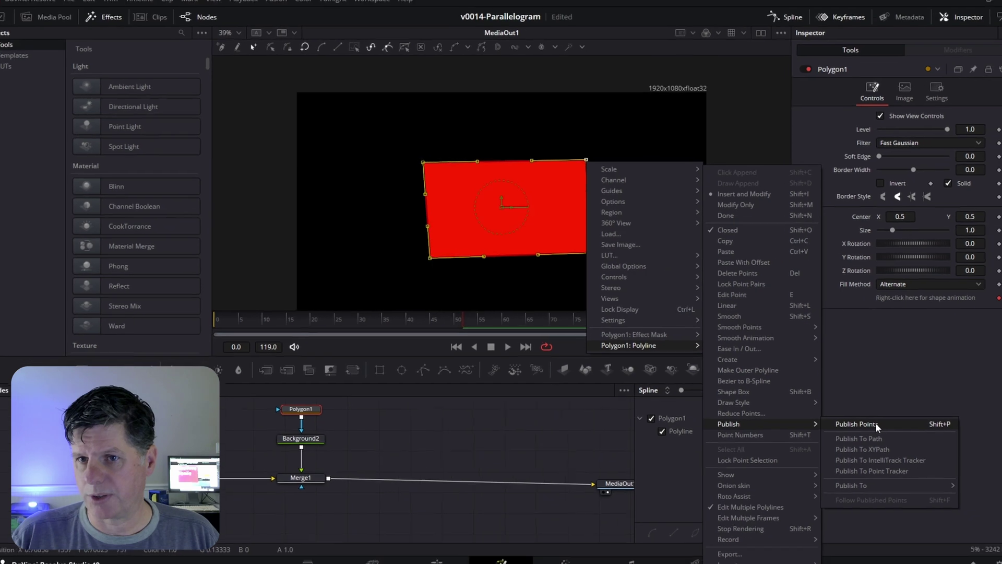
{"action": "left_click", "coordinate": [876, 423]}
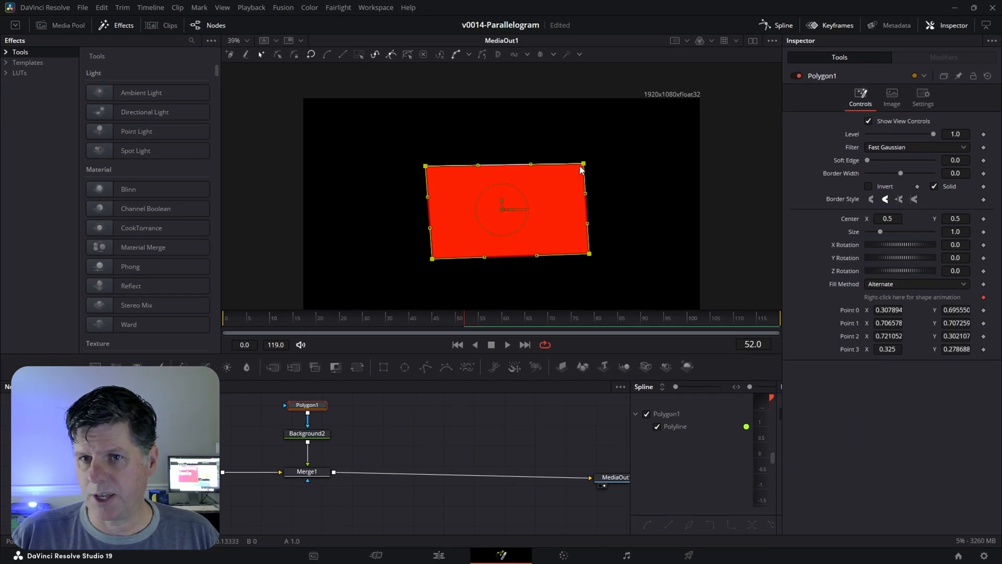
{"action": "left_click_drag", "start_coordinate": [893, 310], "coordinate": [870, 309]}
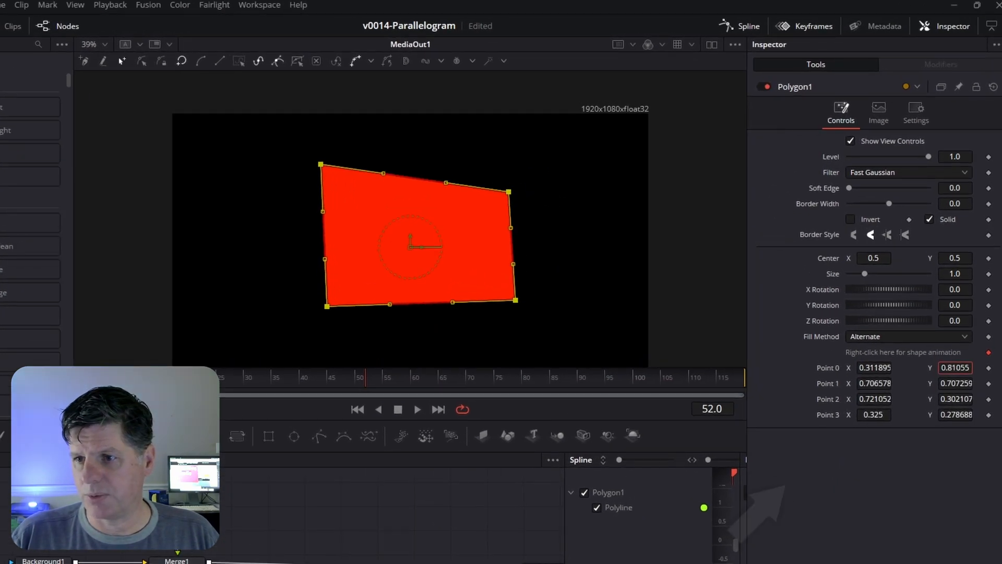
{"action": "left_click_drag", "start_coordinate": [886, 381], "coordinate": [869, 381]}
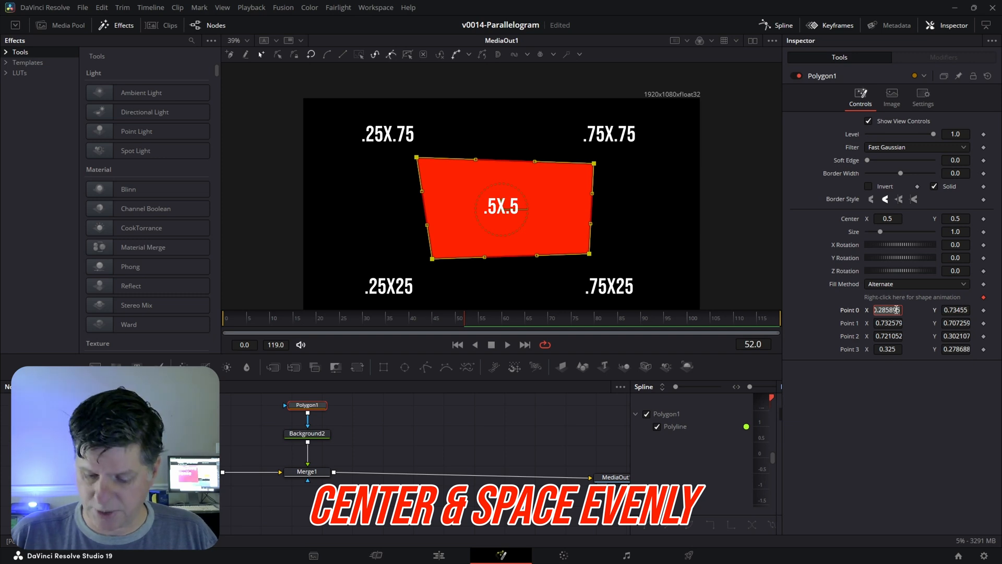
{"action": "type", "text": "0.25"}
Enter 0.25/0.75 for the Point 0–3 X and Y fields, undoing stray nudges to keep exact values.
{"action": "key", "text": "Return"}
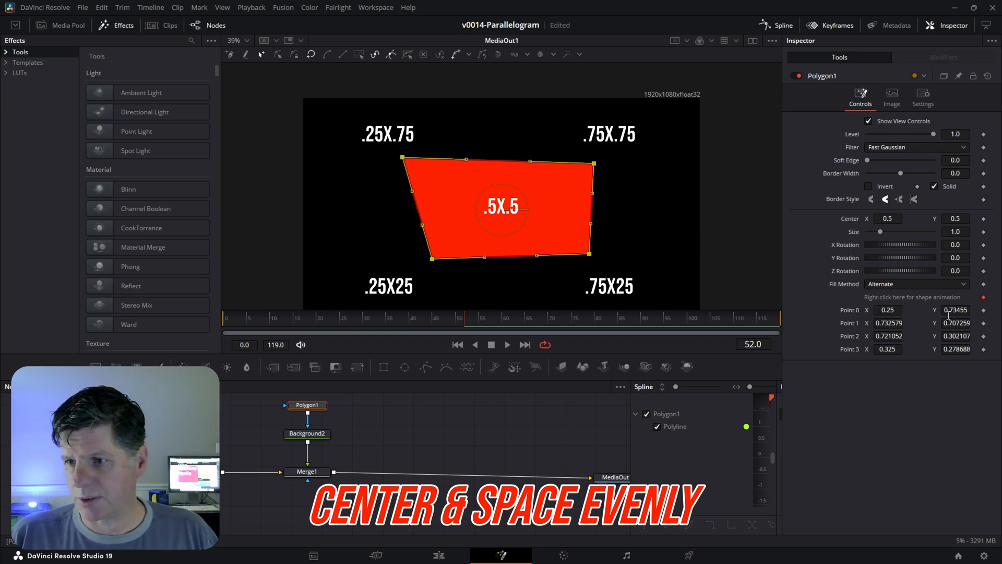
{"action": "type", "text": ".75"}
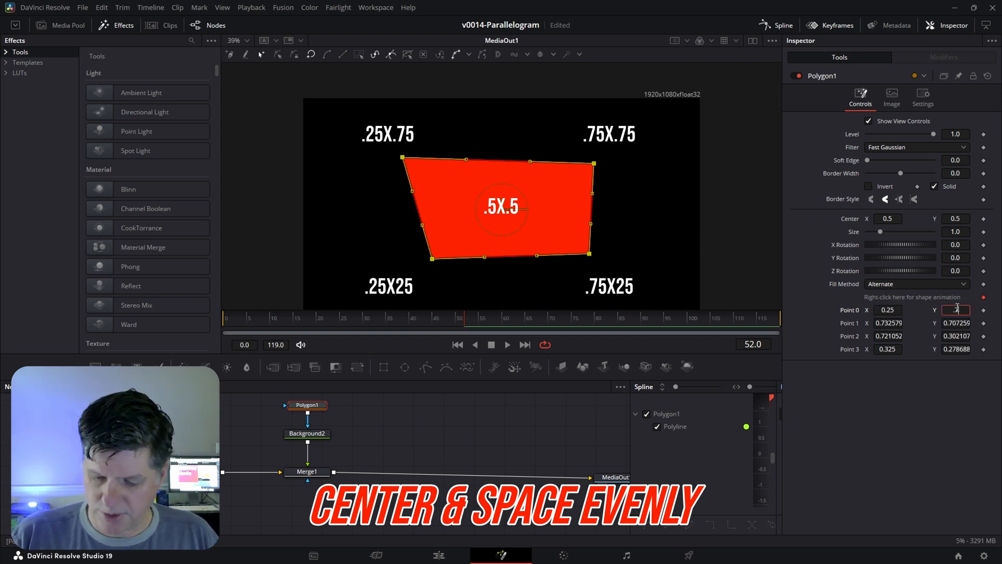
{"action": "key", "text": "Return"}
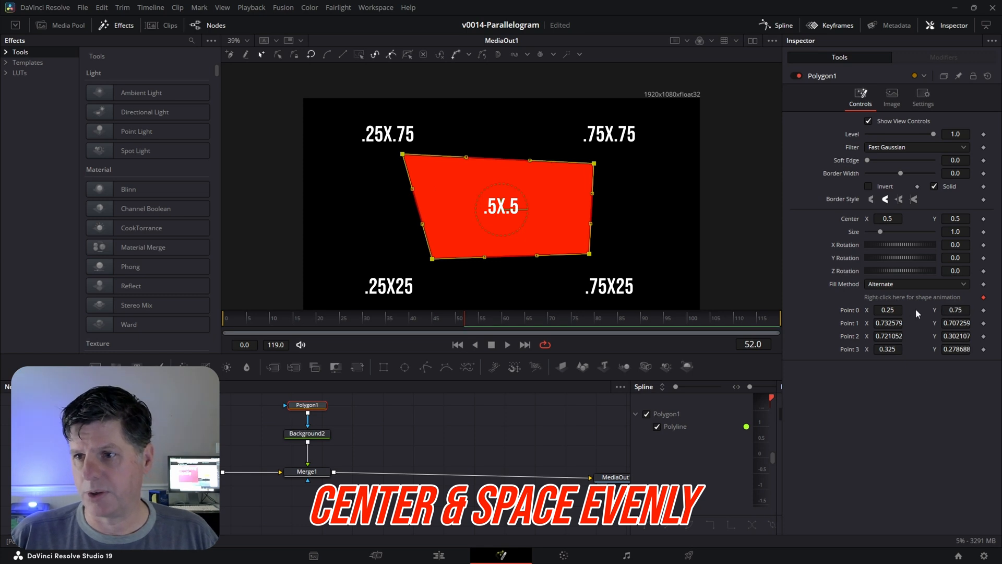
{"action": "left_click_drag", "start_coordinate": [901, 322], "coordinate": [897, 323]}
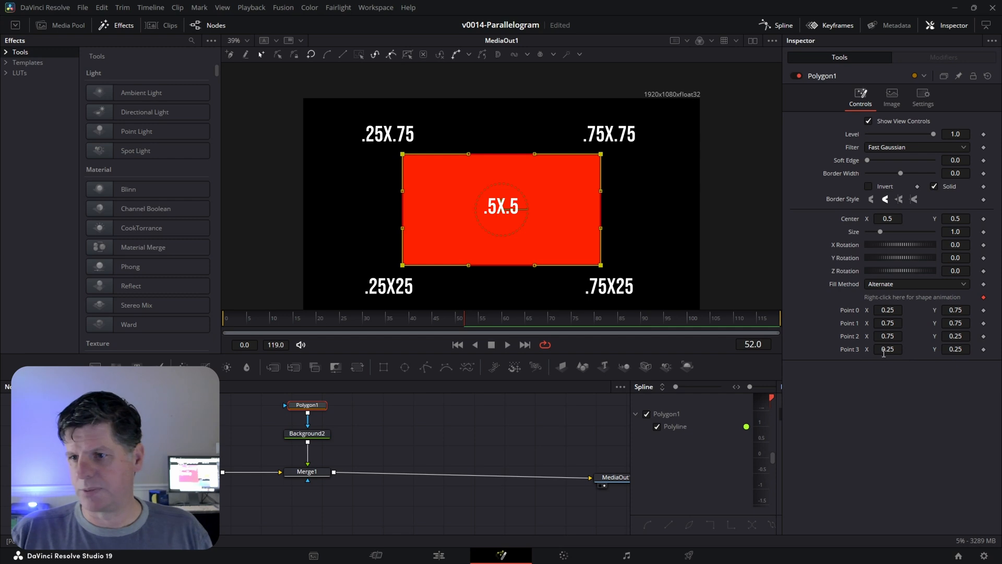
{"action": "left_click_drag", "start_coordinate": [887, 349], "coordinate": [890, 348]}
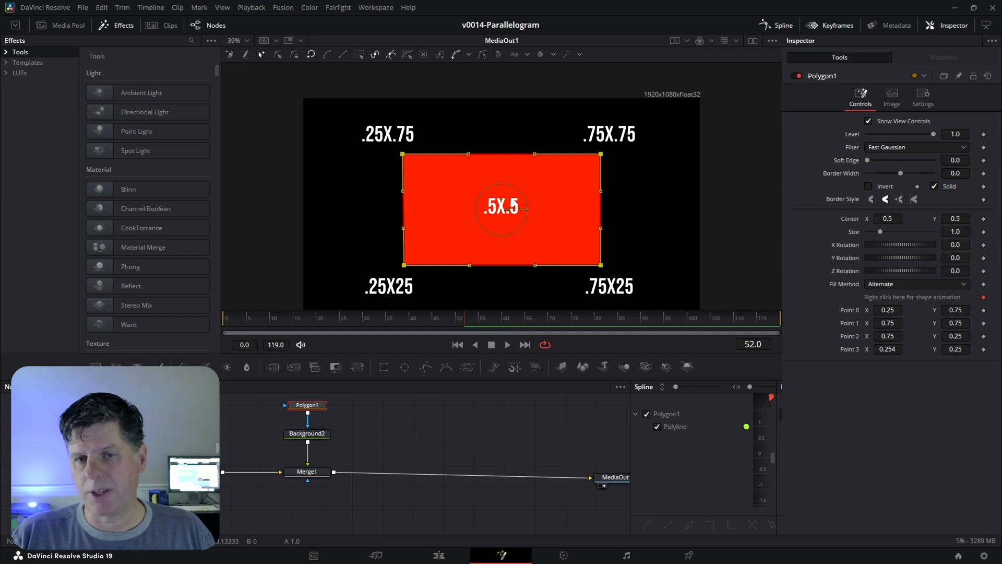
{"action": "key", "text": "ctrl+z"}
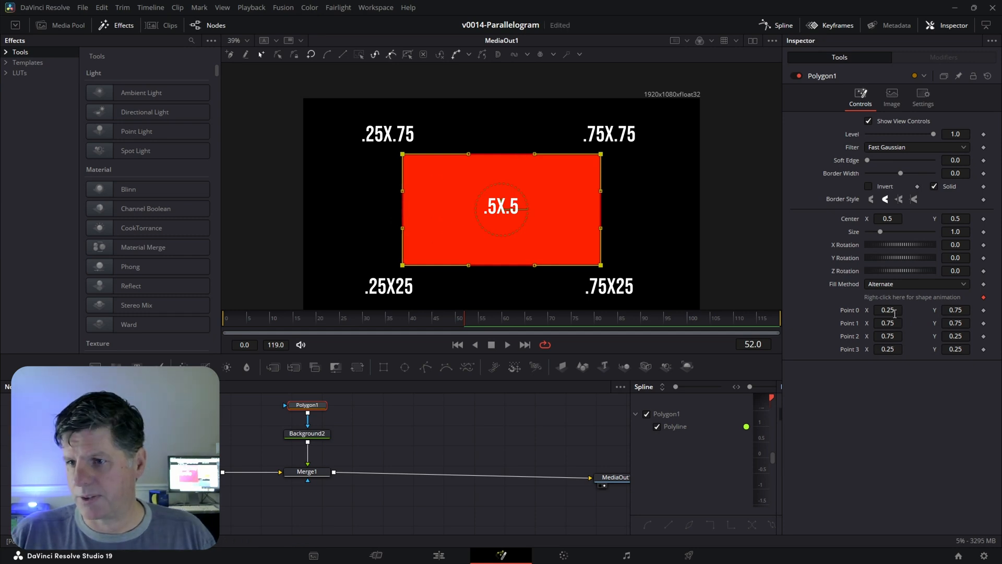
{"action": "left_click_drag", "start_coordinate": [890, 310], "coordinate": [897, 310]}
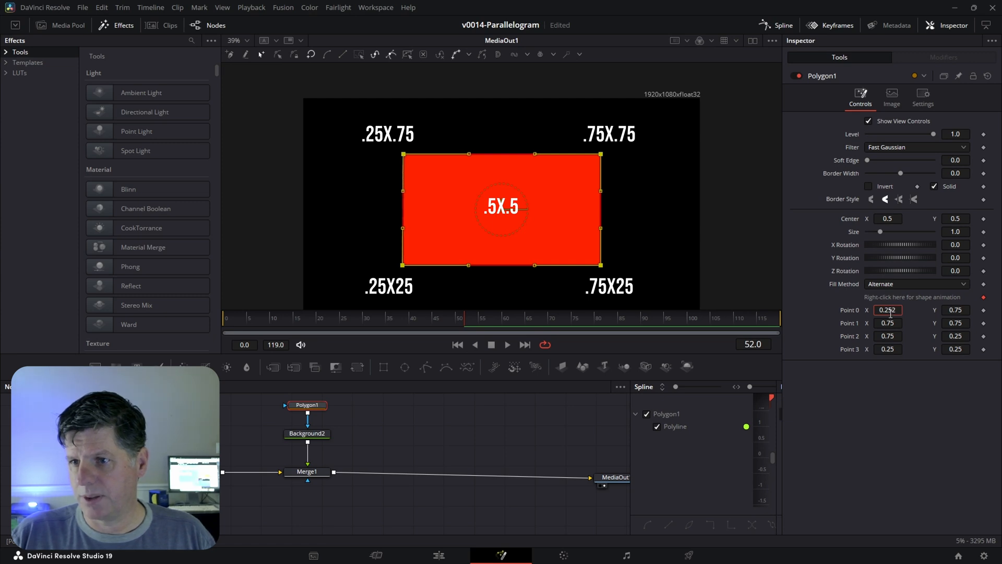
{"action": "left_click_drag", "start_coordinate": [890, 311], "coordinate": [887, 322]}
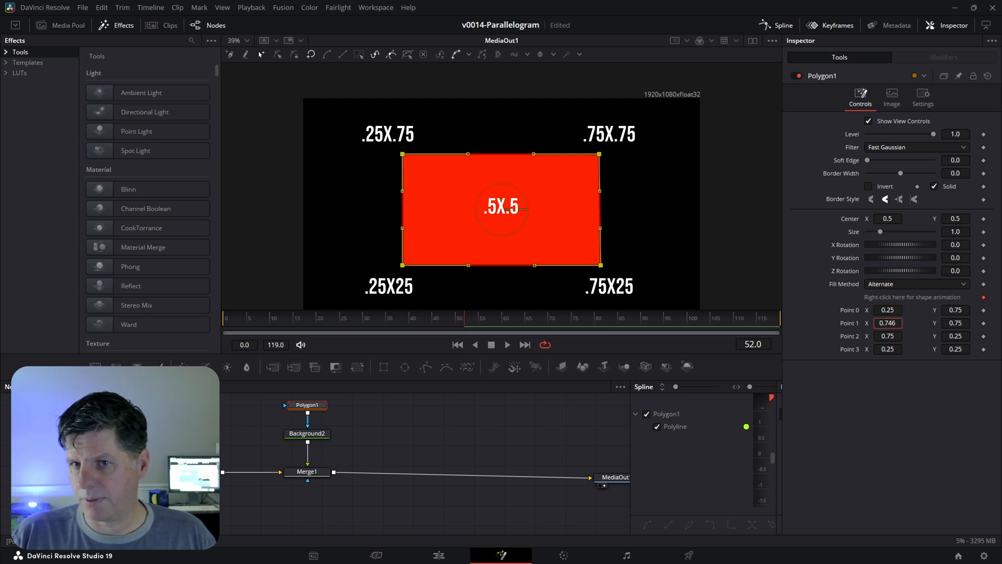
{"action": "key", "text": "ctrl+z"}
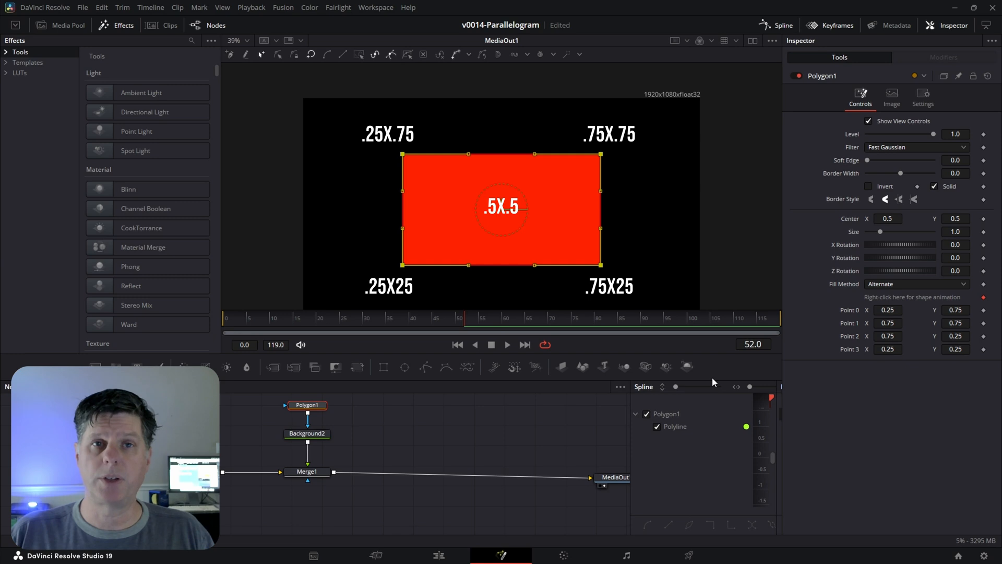
Via Polygon1's Edit Controls, create a custom slider control named WIDTH.
{"action": "right_click", "coordinate": [318, 407]}
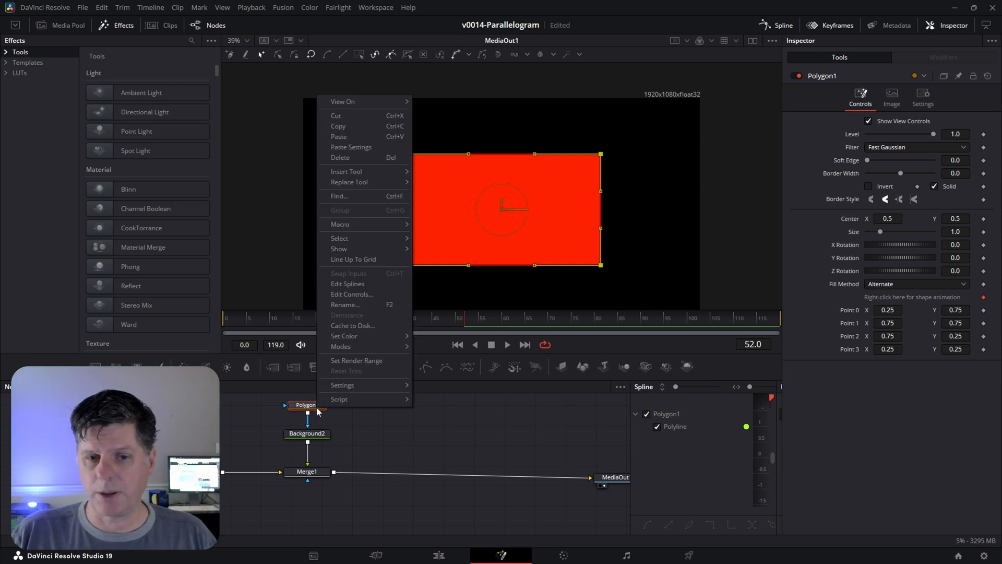
{"action": "left_click", "coordinate": [350, 294]}
{"action": "type", "text": "WIDTH"}
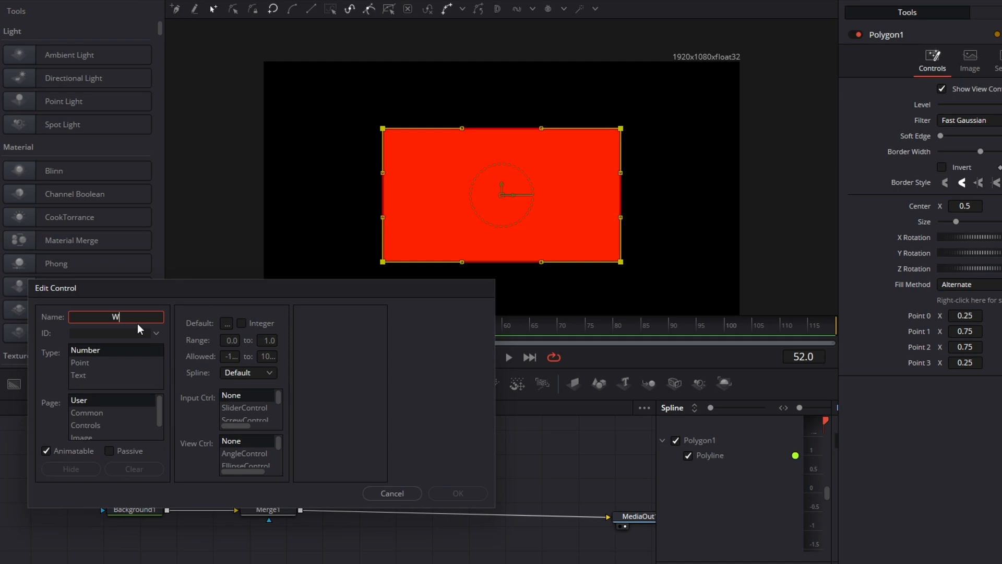
{"action": "key", "text": "Return"}
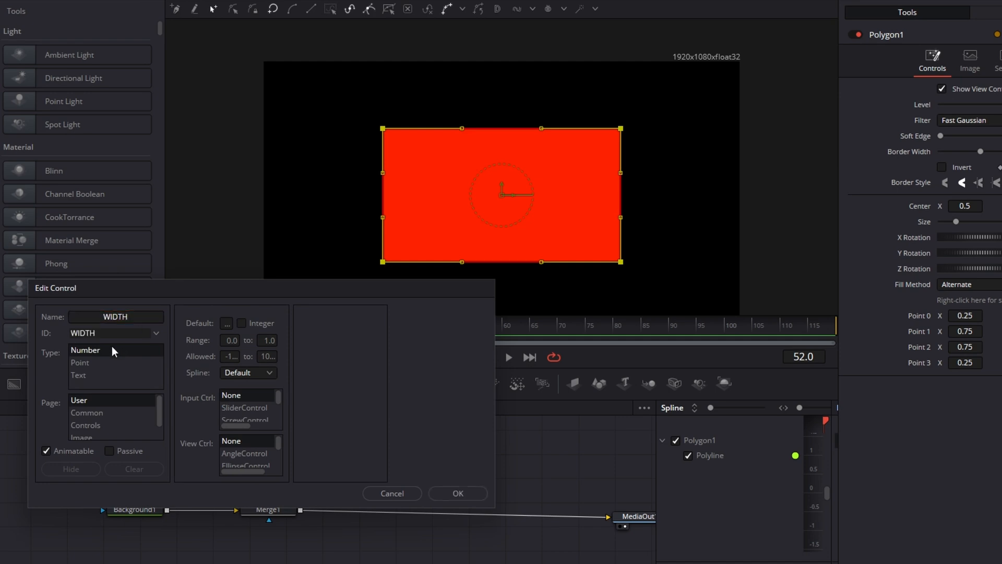
{"action": "left_click", "coordinate": [231, 340]}
{"action": "left_click", "coordinate": [244, 408]}
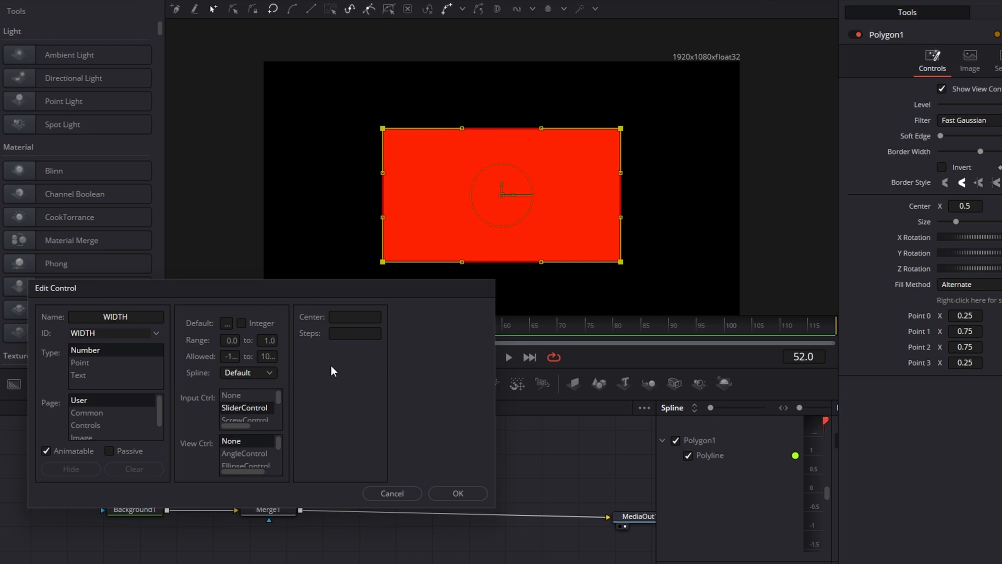
{"action": "left_click", "coordinate": [458, 493]}
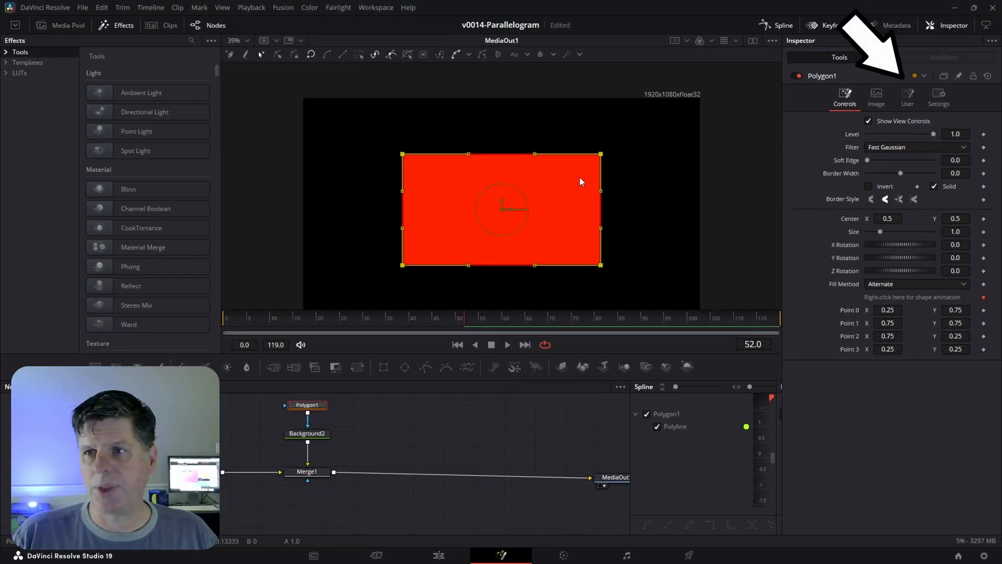
On the User tab, set the new WIDTH slider to 0.5.
{"action": "left_click", "coordinate": [910, 103]}
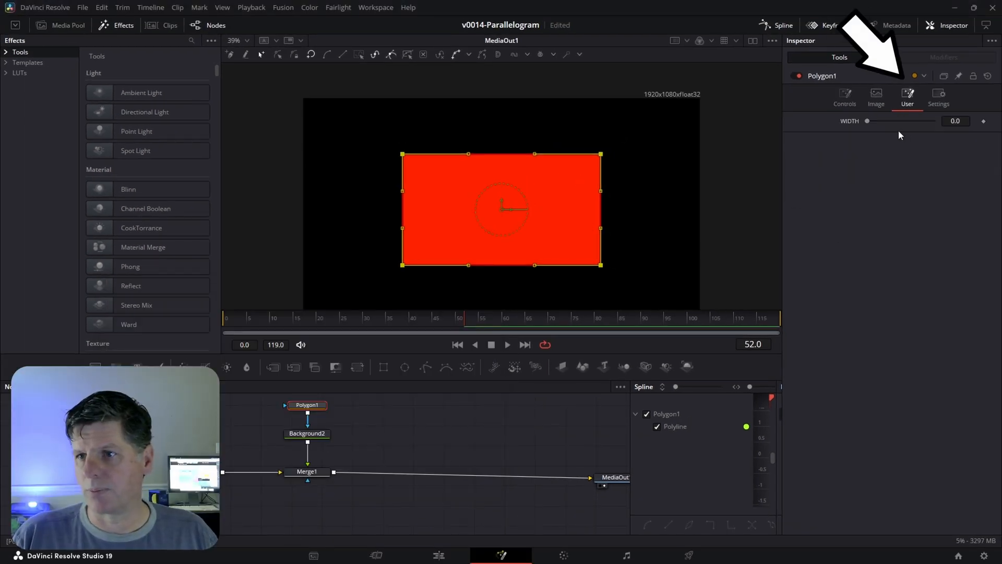
{"action": "left_click", "coordinate": [957, 121]}
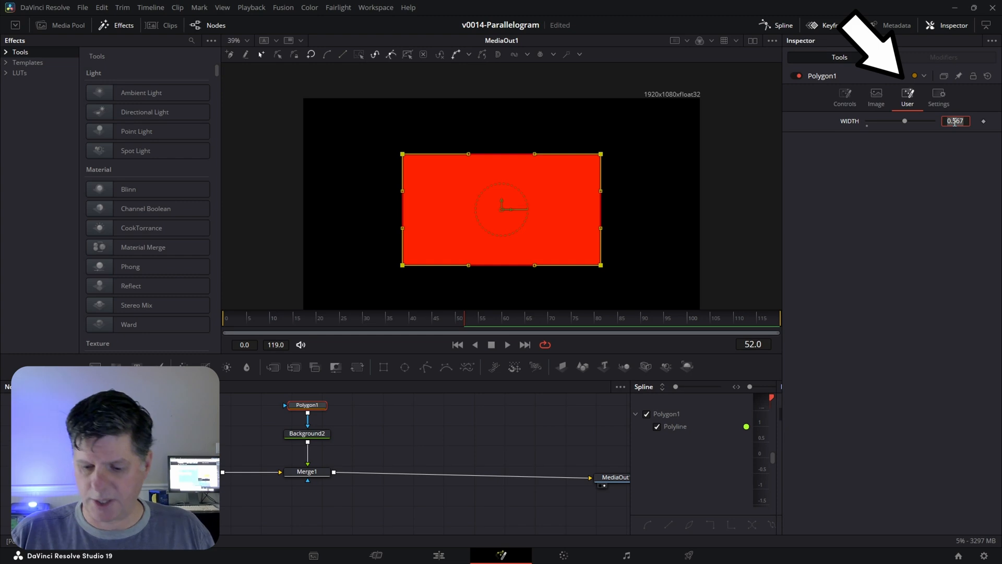
{"action": "type", "text": "0.465"}
{"action": "key", "text": "Return"}
{"action": "type", "text": "0.5"}
{"action": "key", "text": "Return"}
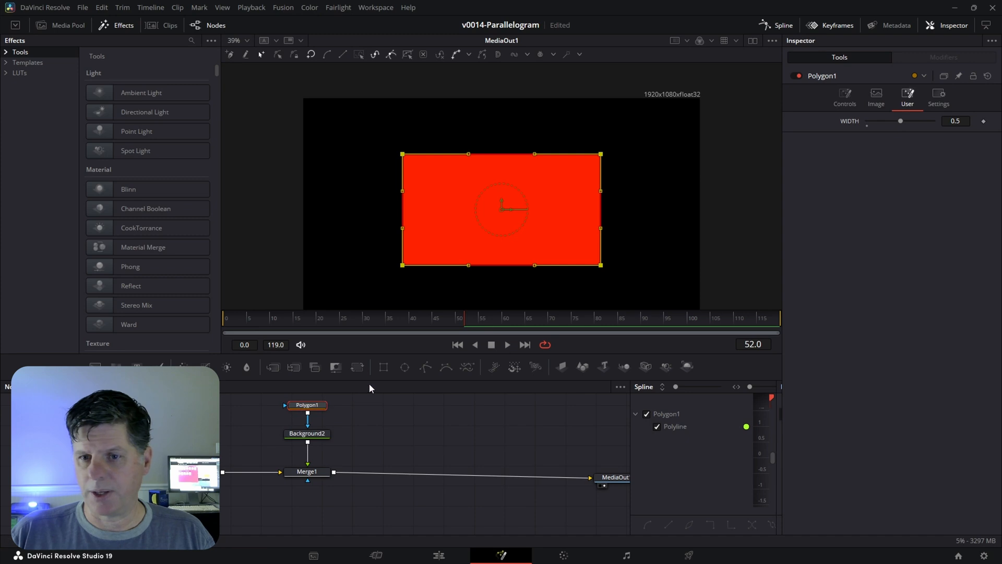
Attach the expression Point(0.5, 0.75) to Point 0, pulling that corner to top centre.
{"action": "left_click", "coordinate": [846, 97]}
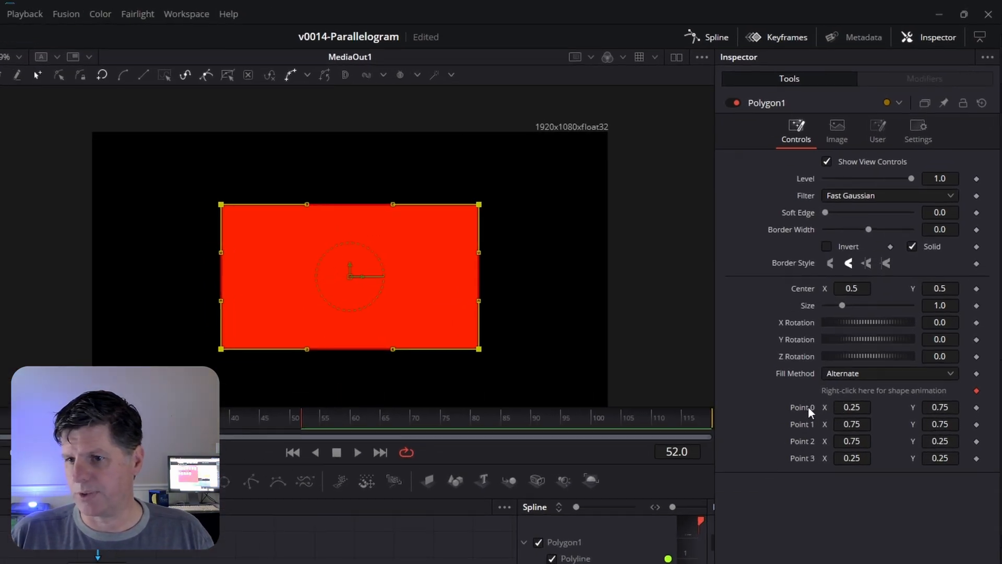
{"action": "right_click", "coordinate": [808, 406]}
{"action": "left_click", "coordinate": [869, 449]}
{"action": "type", "text": "Point(0.45, 0.75)"}
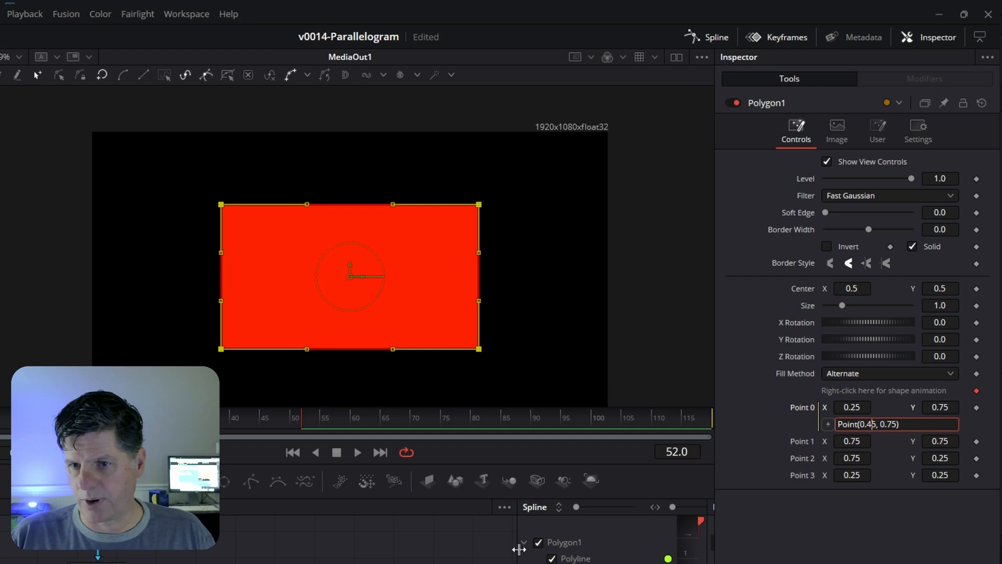
{"action": "key", "text": "Return"}
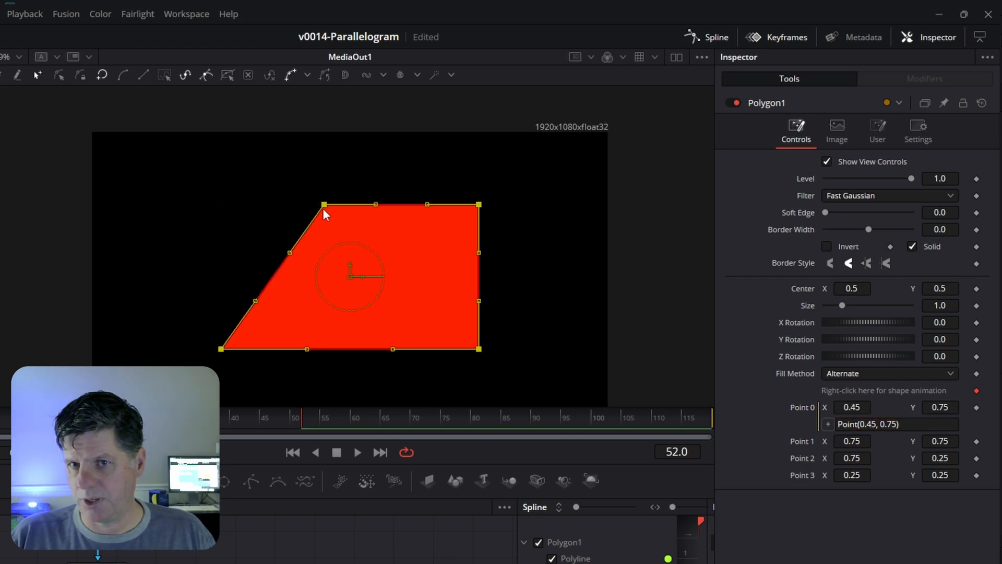
{"action": "left_click", "coordinate": [867, 424]}
{"action": "key", "text": "BackSpace"}
{"action": "key", "text": "BackSpace"}
{"action": "type", "text": "5"}
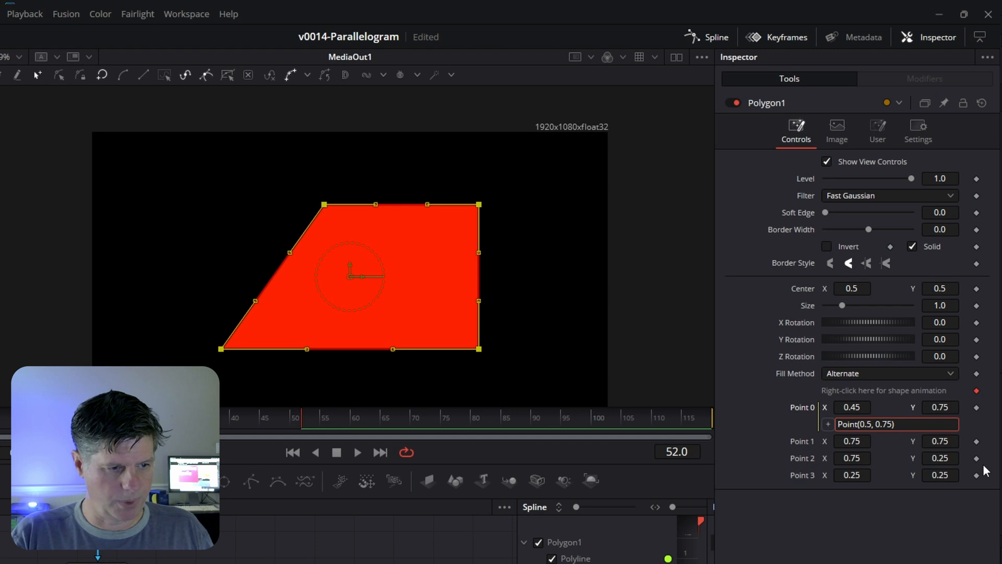
{"action": "key", "text": "Return"}
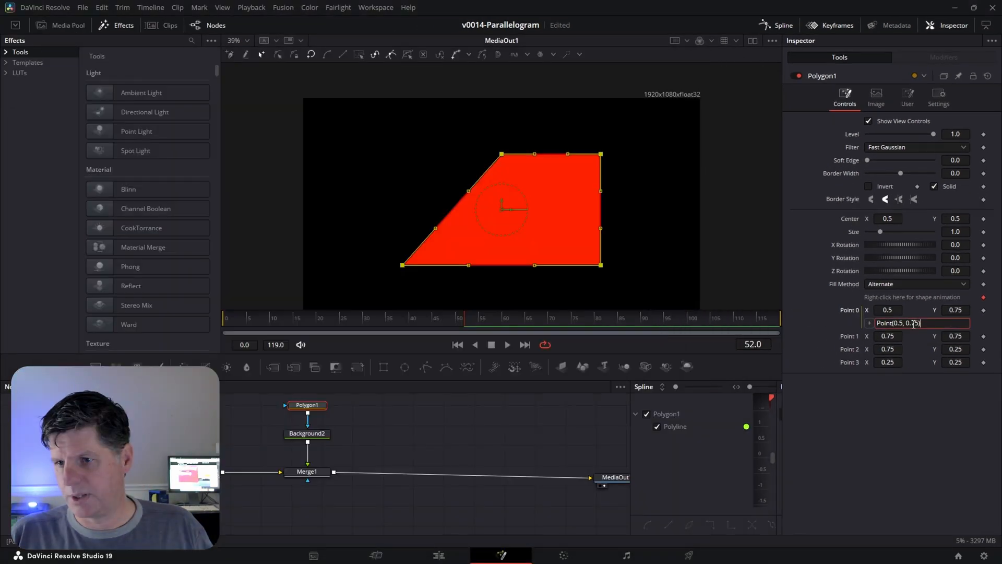
Paste the expression into Notepad for editing and turn on Polyline > Point Numbers in the viewer.
{"action": "key", "text": "alt+Tab"}
{"action": "type", "text": "Point(0.5, 0.75)"}
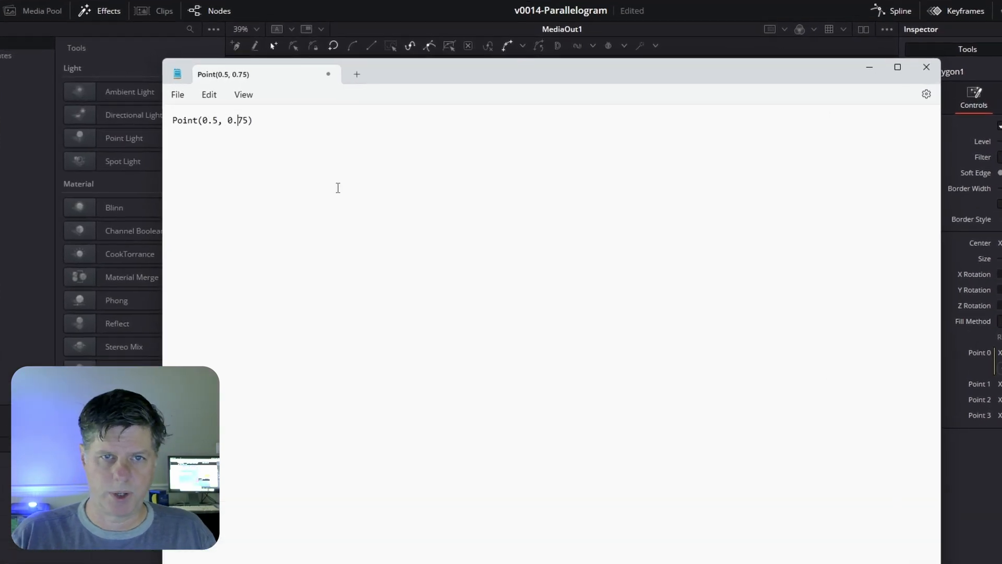
{"action": "left_click_drag", "start_coordinate": [384, 74], "coordinate": [550, 299]}
{"action": "left_click", "coordinate": [266, 176]}
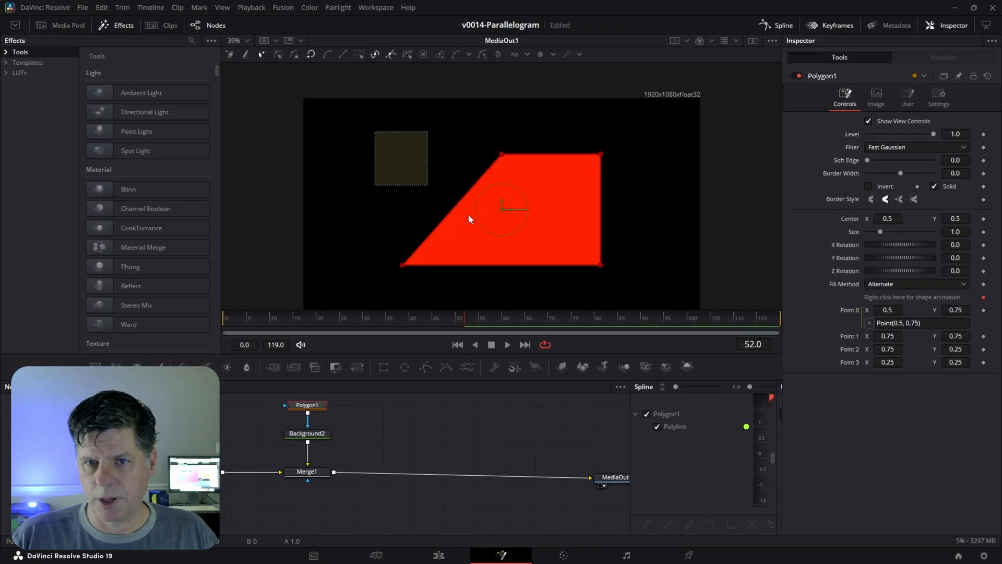
{"action": "right_click", "coordinate": [602, 267]}
{"action": "mouse_move", "coordinate": [635, 444]}
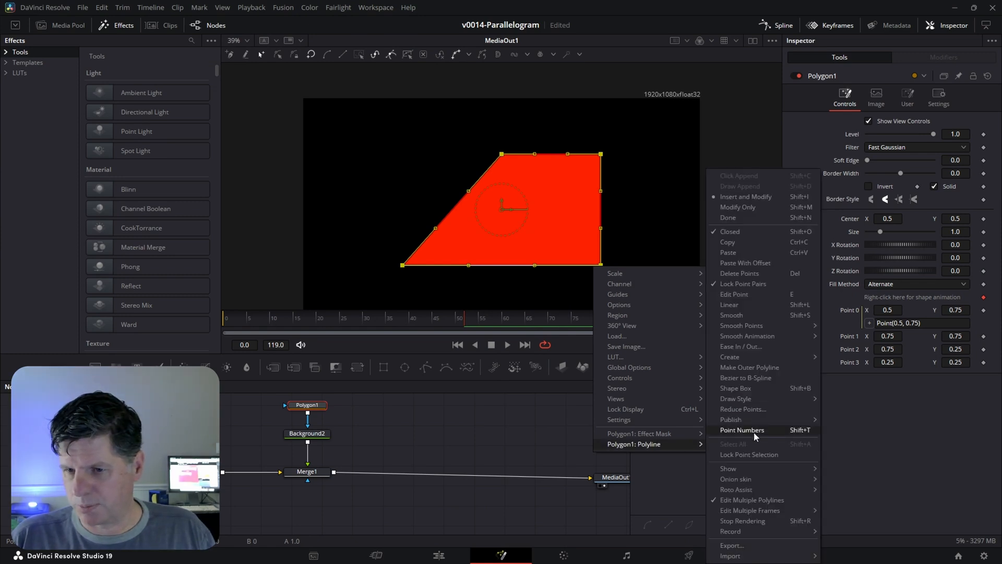
{"action": "left_click", "coordinate": [742, 430]}
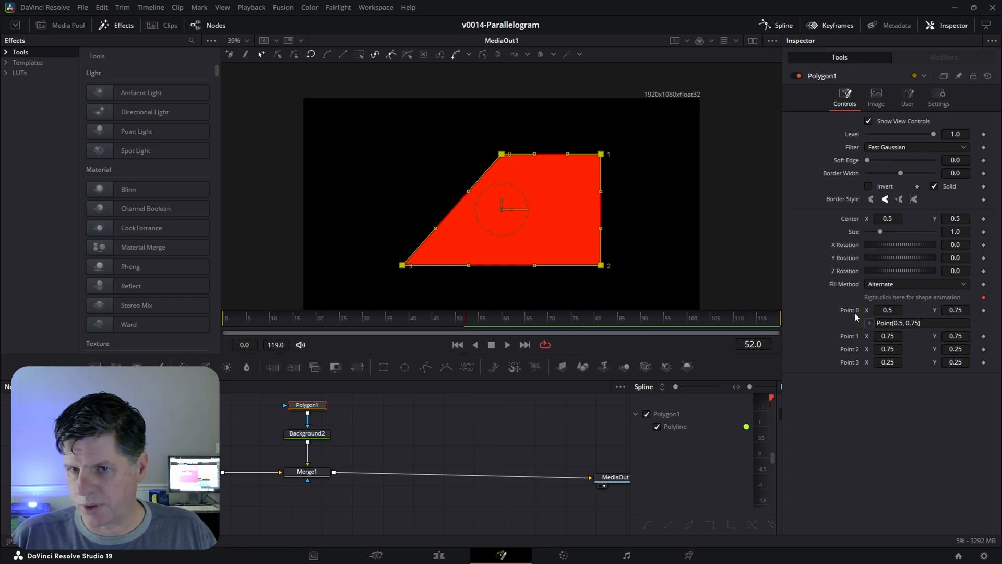
Rewrite the Notepad text as Point(0.5-WIDTH/2, 0.75) and paste it into Point 0's expression.
{"action": "key", "text": "alt+Tab"}
{"action": "left_click_drag", "start_coordinate": [549, 262], "coordinate": [454, 185]}
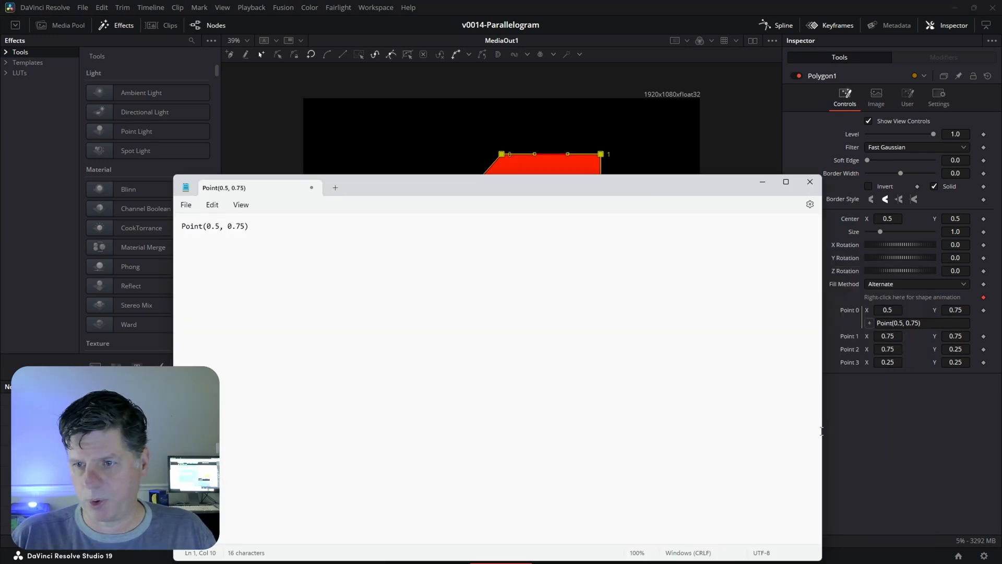
{"action": "left_click_drag", "start_coordinate": [924, 425], "coordinate": [648, 425]}
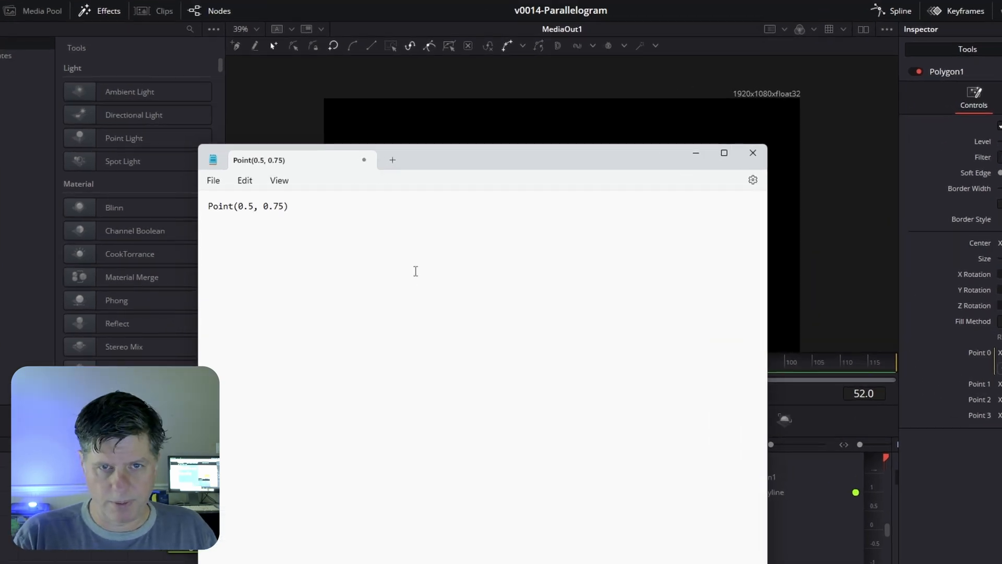
{"action": "type", "text": "-WIDTH/2"}
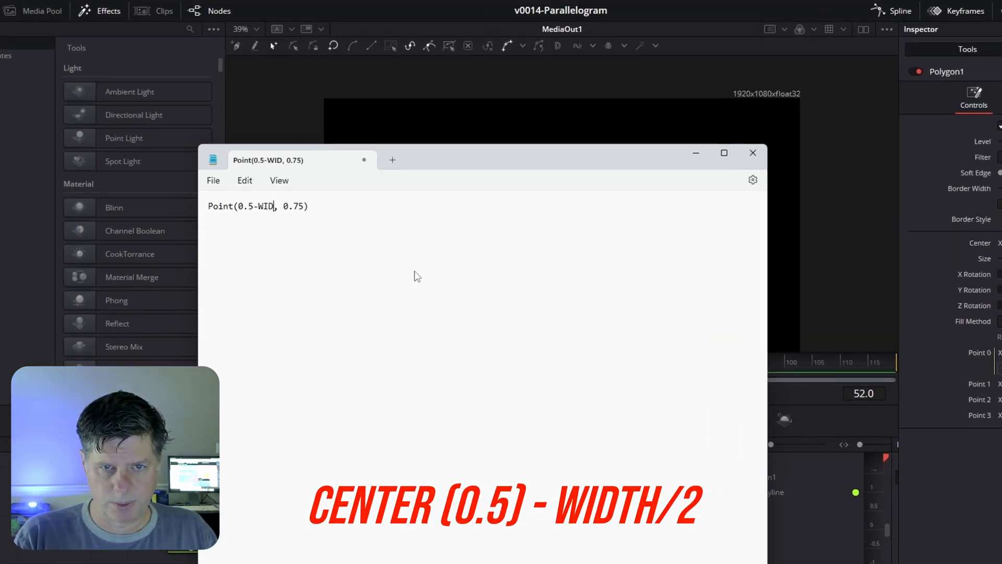
{"action": "key", "text": "ctrl+a"}
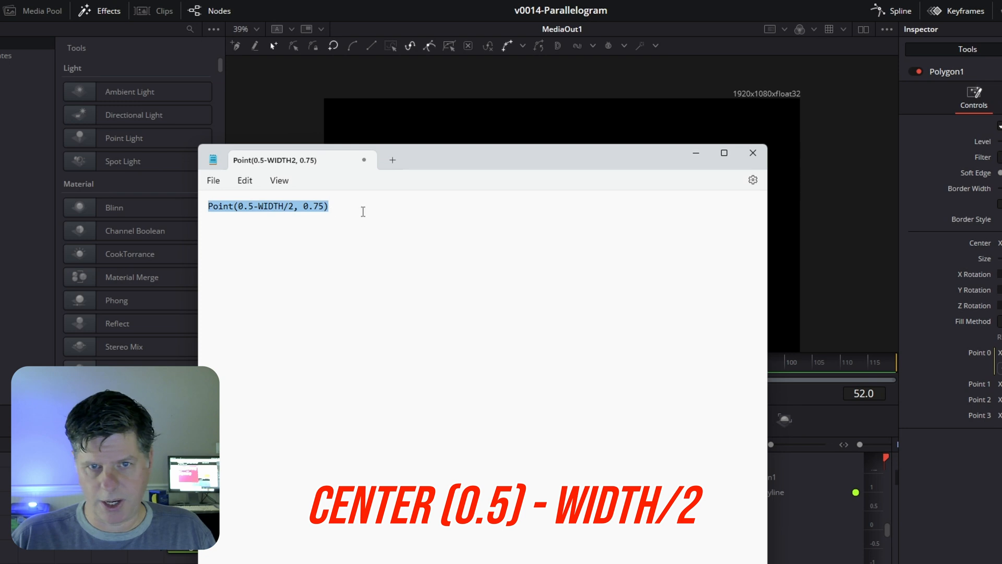
{"action": "key", "text": "ctrl+c"}
{"action": "key", "text": "alt+Tab"}
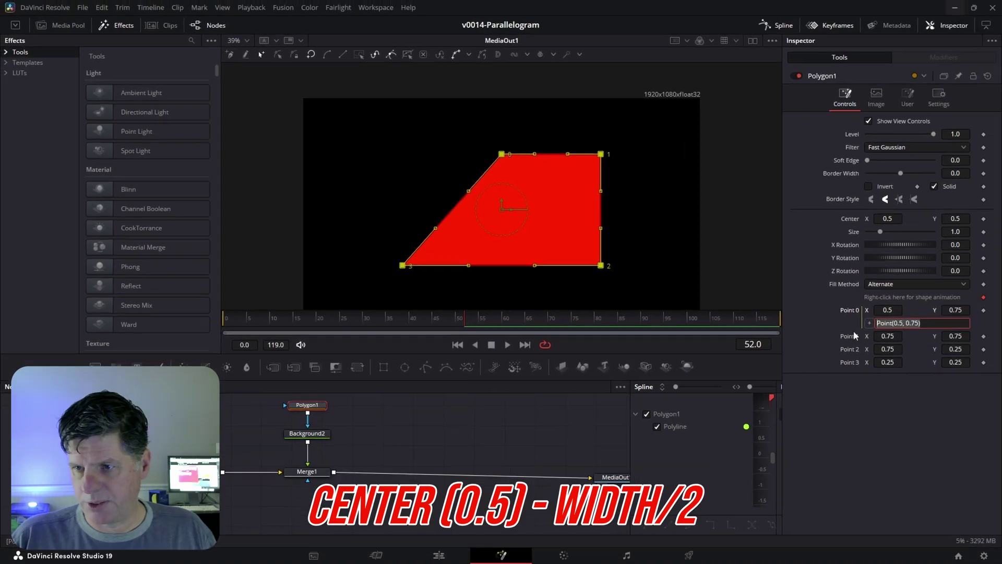
{"action": "key", "text": "ctrl+v"}
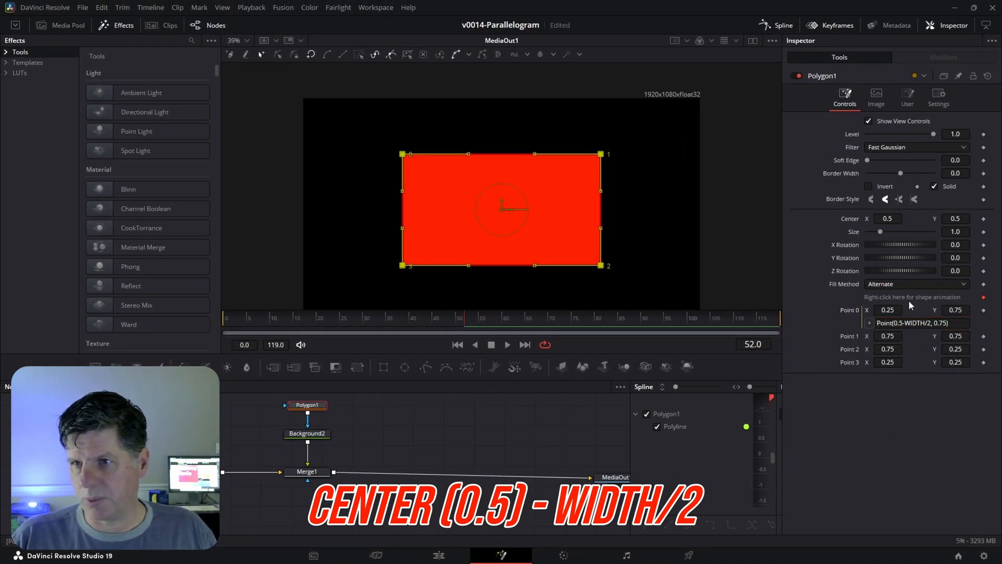
Test the WIDTH slider on the shape, then change the Notepad expression to Point(0.5+WIDTH/2, 0.75) and copy it.
{"action": "left_click", "coordinate": [908, 96]}
{"action": "left_click_drag", "start_coordinate": [898, 121], "coordinate": [900, 121]}
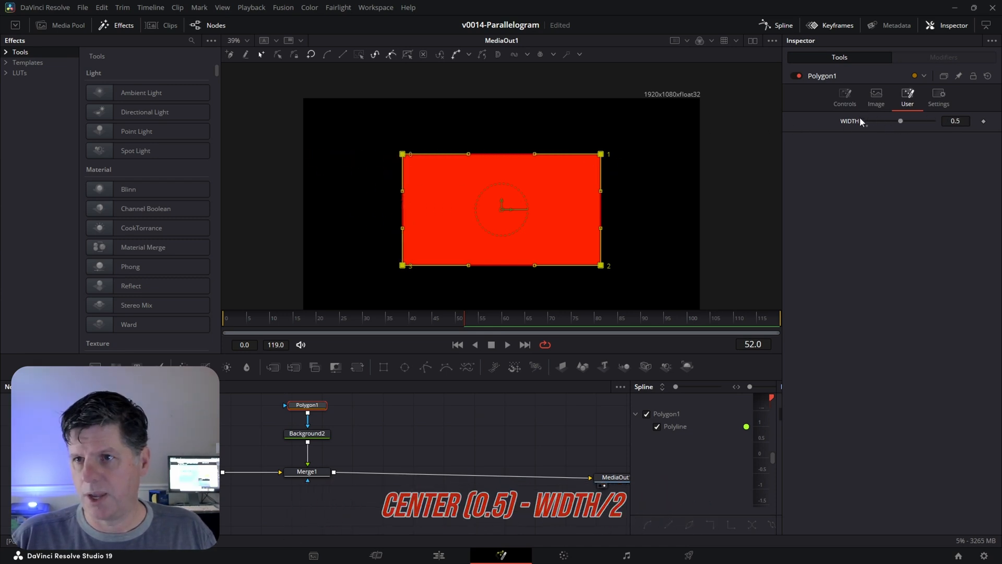
{"action": "left_click_drag", "start_coordinate": [899, 121], "coordinate": [899, 121]}
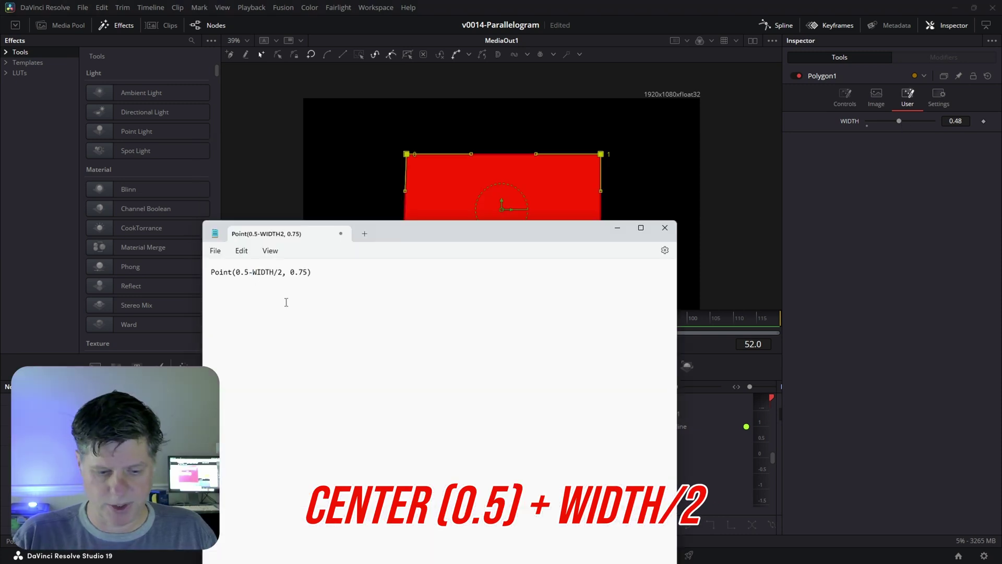
{"action": "key", "text": "Delete"}
{"action": "type", "text": "+WIDTH/2, 0.75)"}
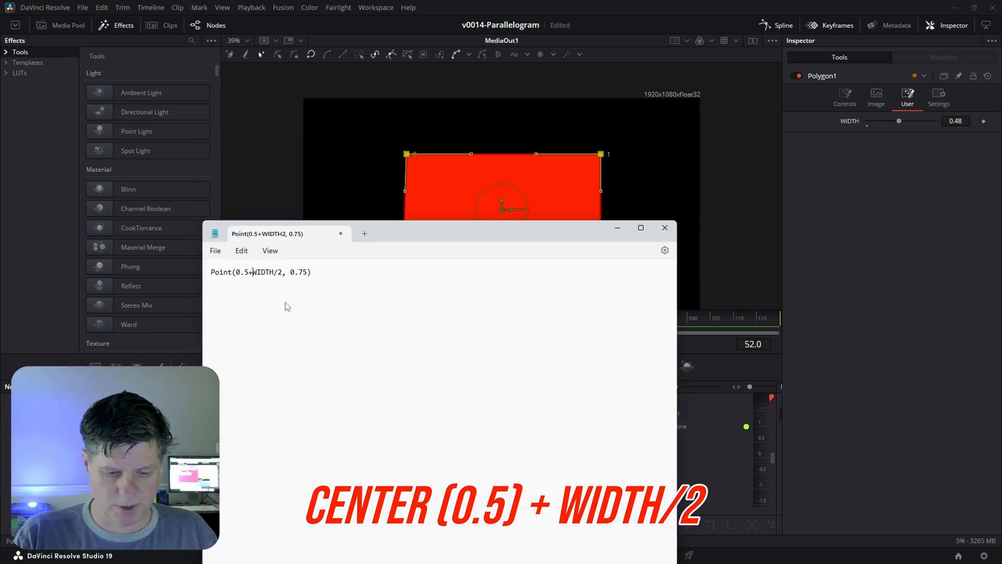
{"action": "key", "text": "ctrl+a"}
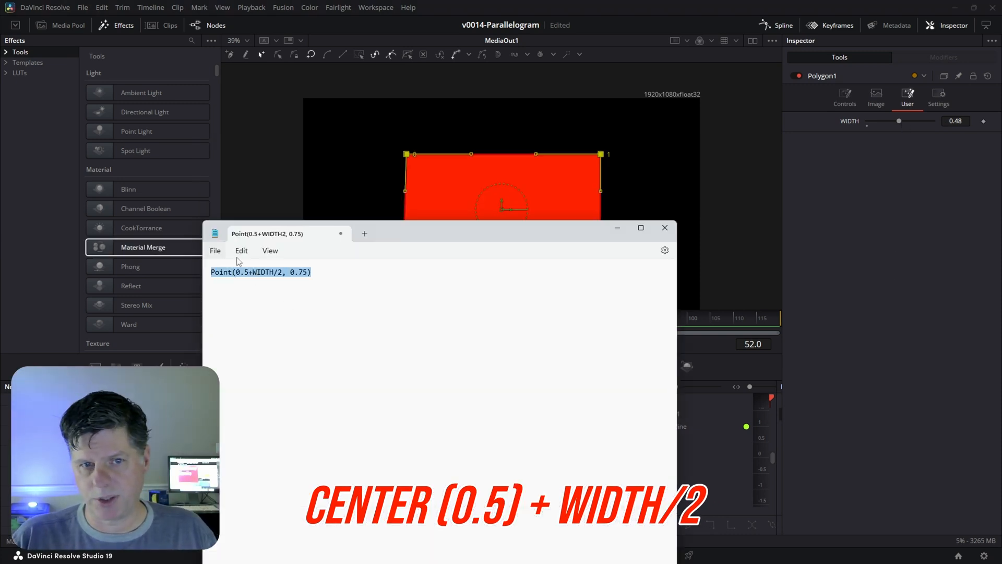
{"action": "key", "text": "ctrl+c"}
{"action": "key", "text": "alt+Tab"}
Attach the mirrored expression to Point 1 so both top corners follow WIDTH.
{"action": "left_click", "coordinate": [846, 98]}
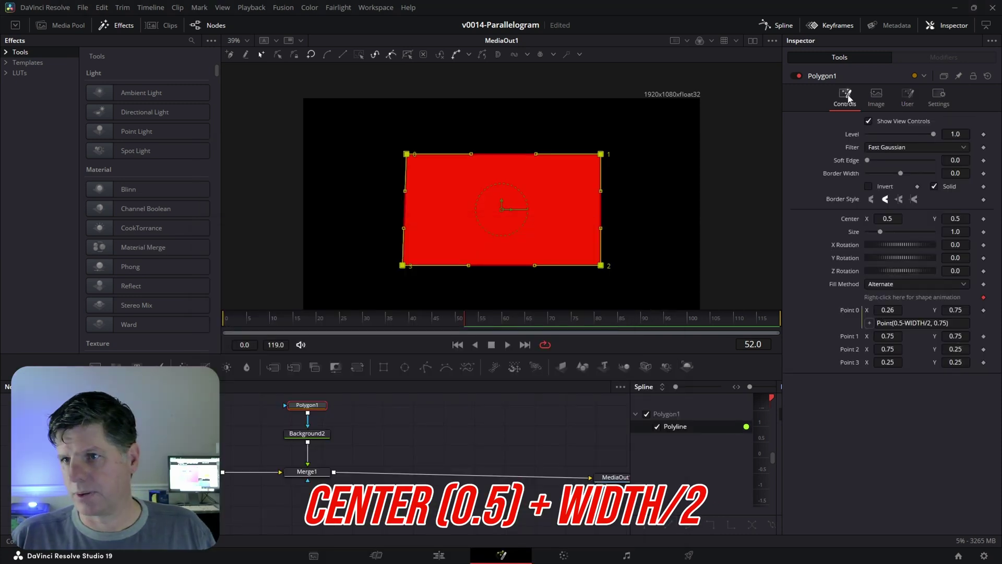
{"action": "right_click", "coordinate": [850, 335]}
{"action": "left_click", "coordinate": [877, 452]}
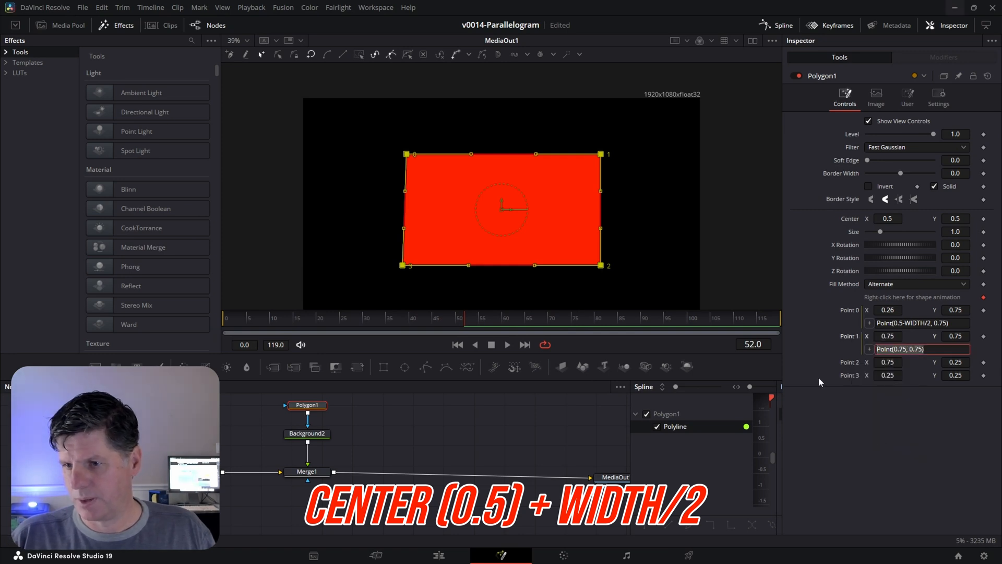
{"action": "key", "text": "ctrl+v"}
{"action": "key", "text": "Return"}
Test the WIDTH slider at 0 and leave it at 0.323, giving top corners 0.3385 and 0.6615.
{"action": "left_click", "coordinate": [907, 98]}
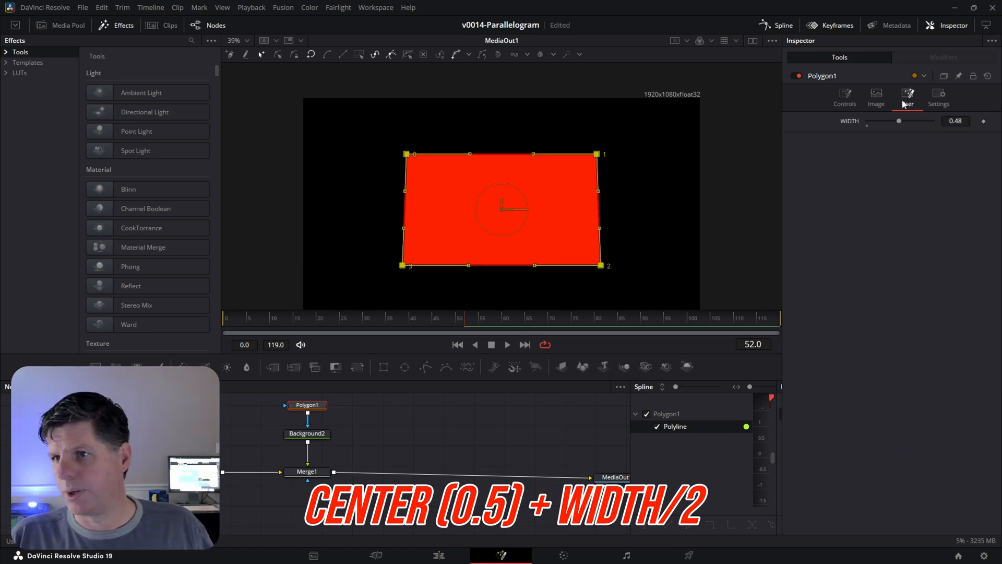
{"action": "left_click_drag", "start_coordinate": [898, 123], "coordinate": [862, 121]}
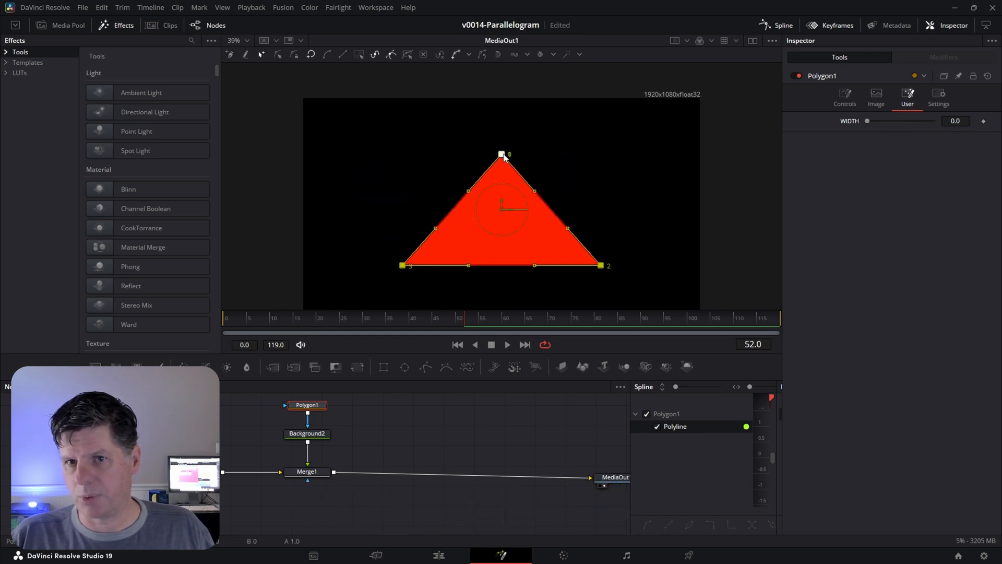
{"action": "left_click_drag", "start_coordinate": [866, 121], "coordinate": [887, 121]}
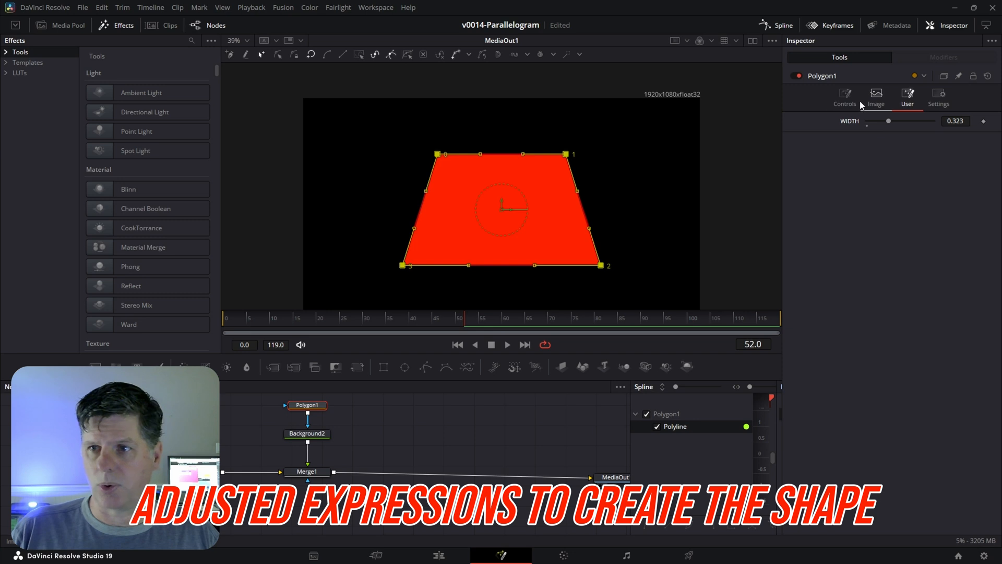
{"action": "left_click", "coordinate": [846, 94]}
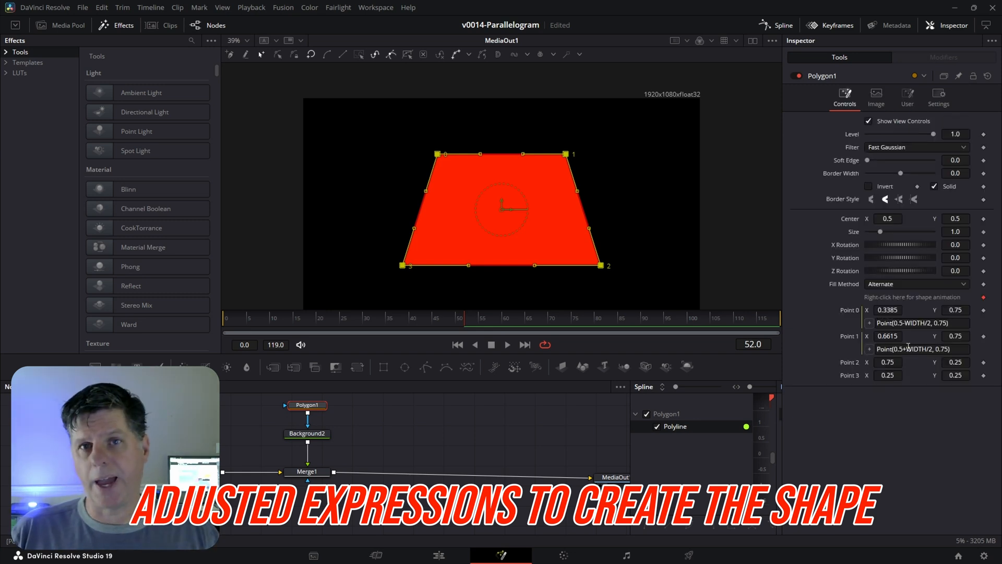